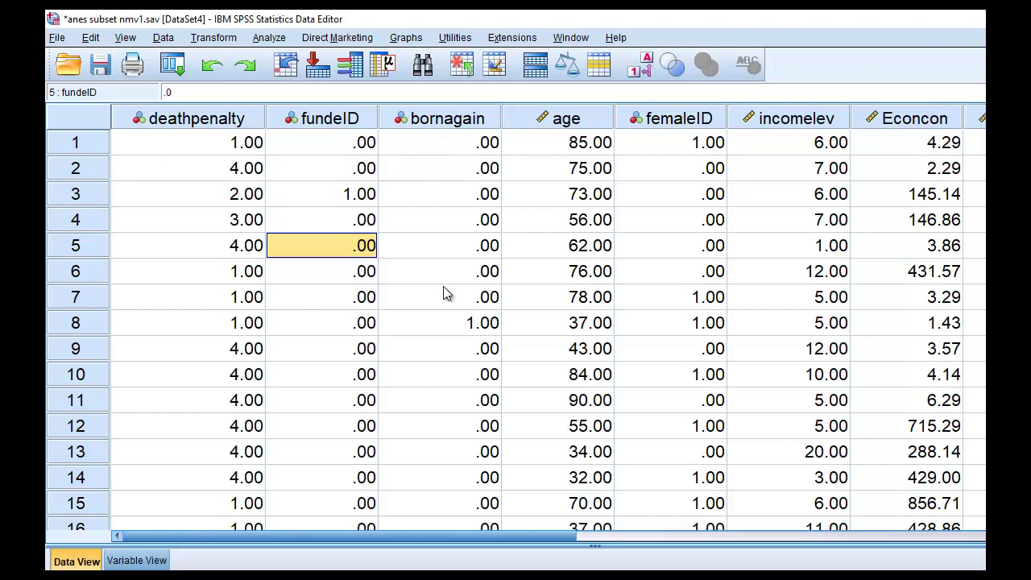
Step: Export the data as Comma delimited anes subset nmv1.csv without variable names, replacing the existing file
drag(404, 536, 368, 540)
click(57, 38)
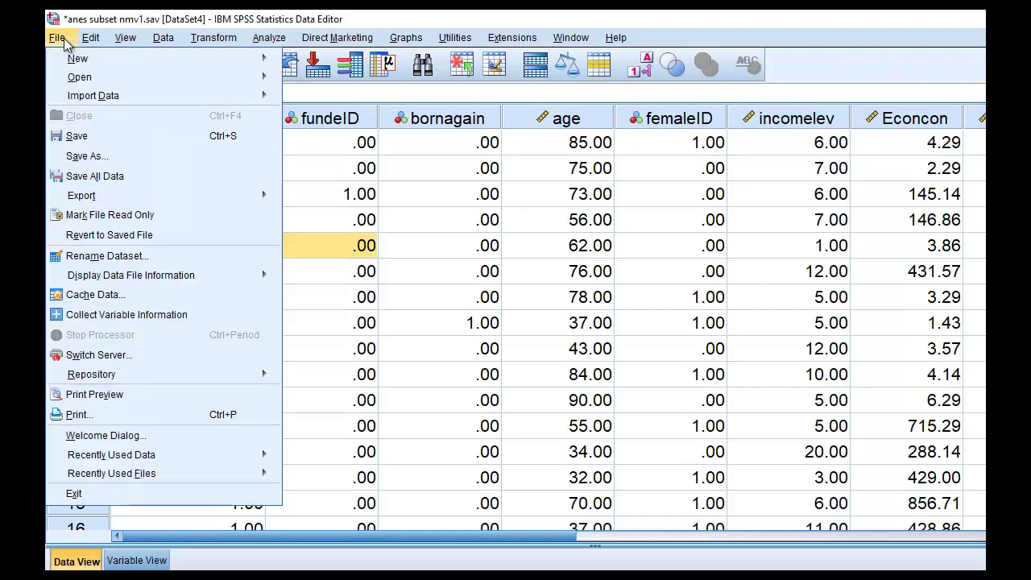
click(77, 158)
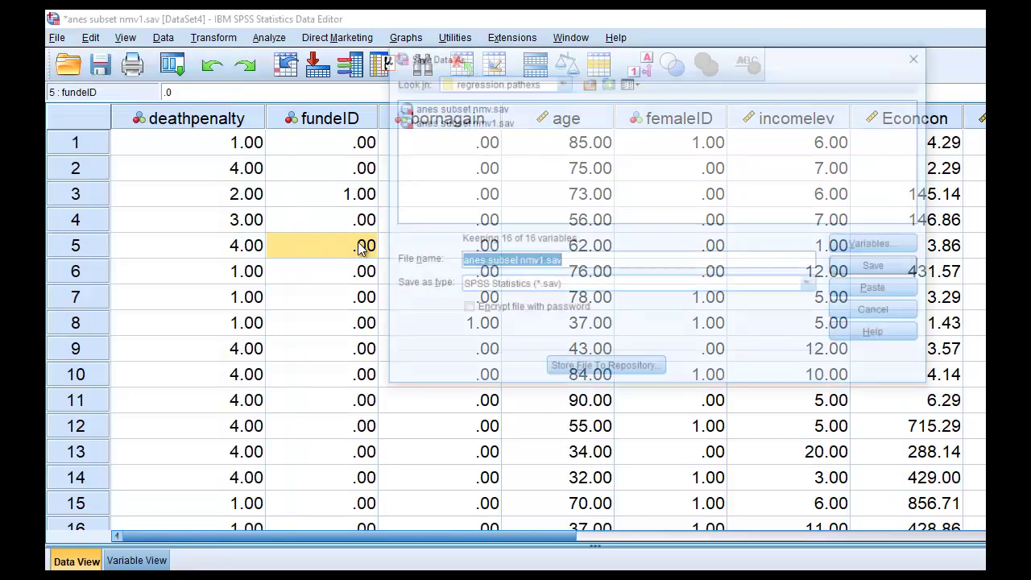
click(542, 261)
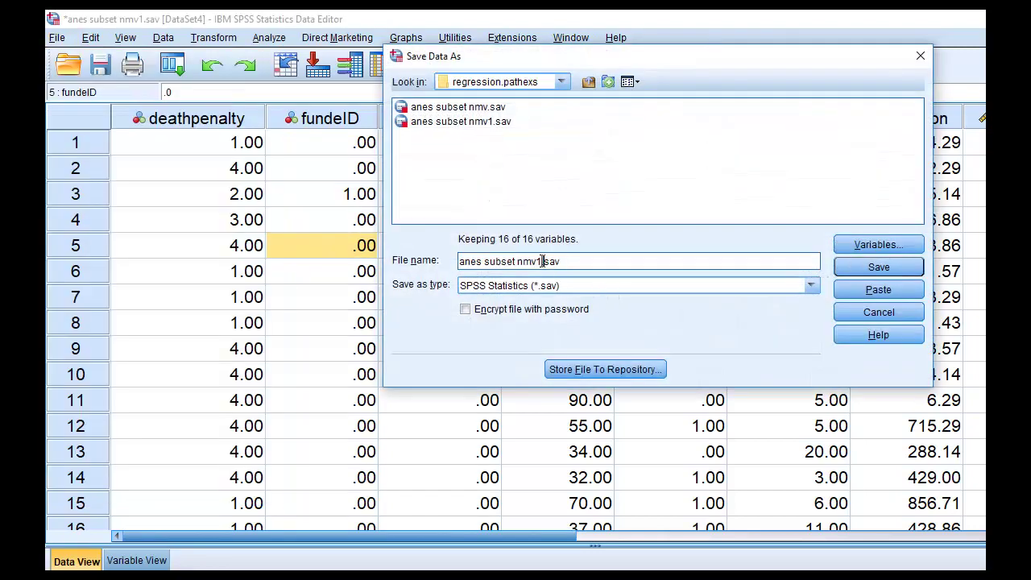
drag(542, 261, 436, 263)
key(ctrl+c)
click(701, 259)
click(811, 285)
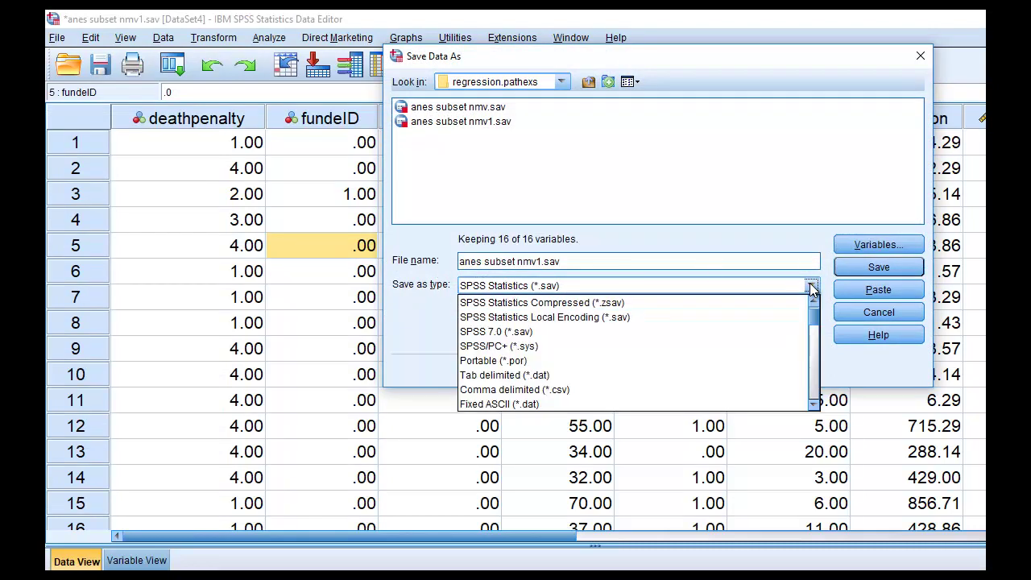
click(524, 390)
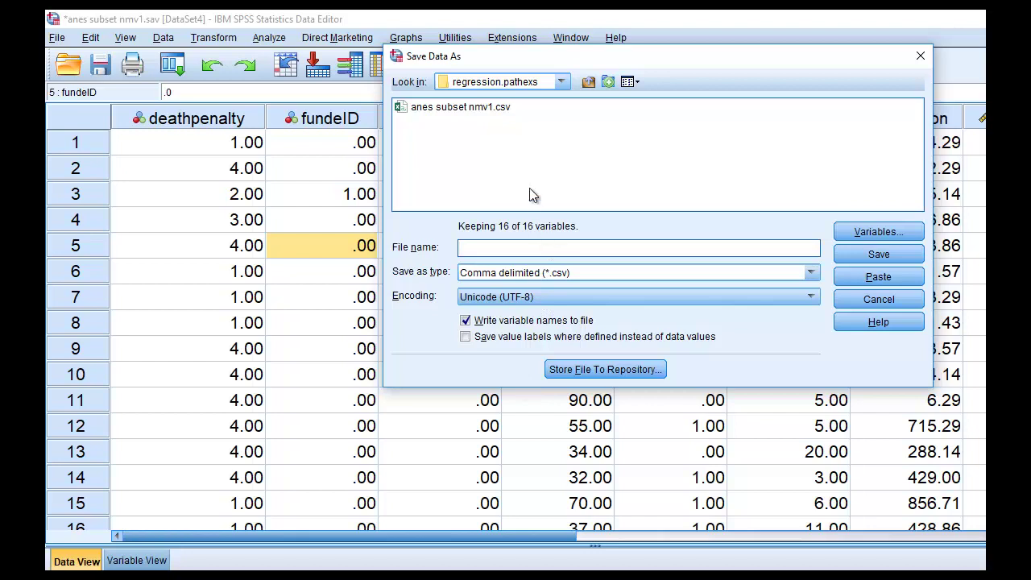
key(ctrl+v)
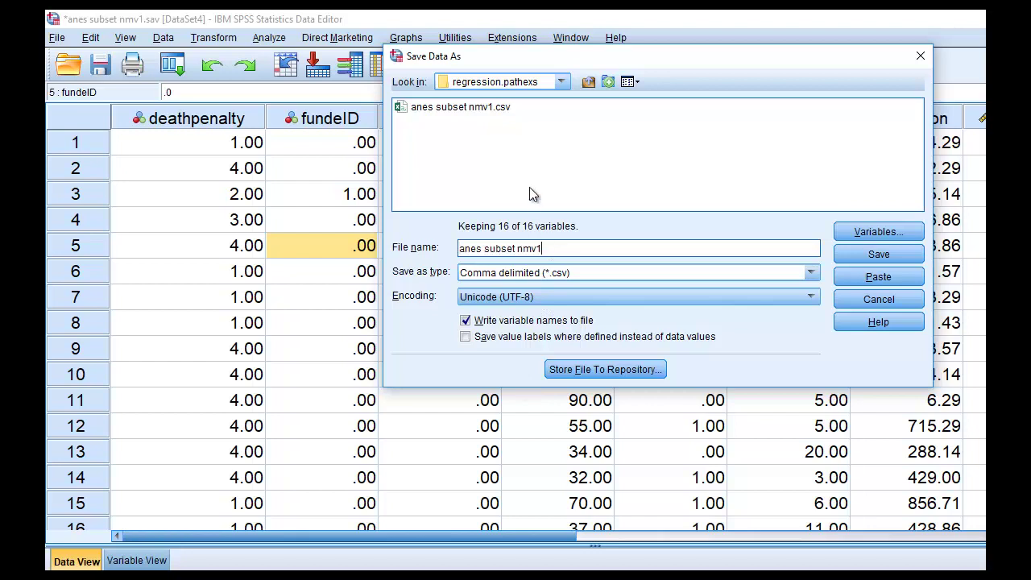
click(466, 322)
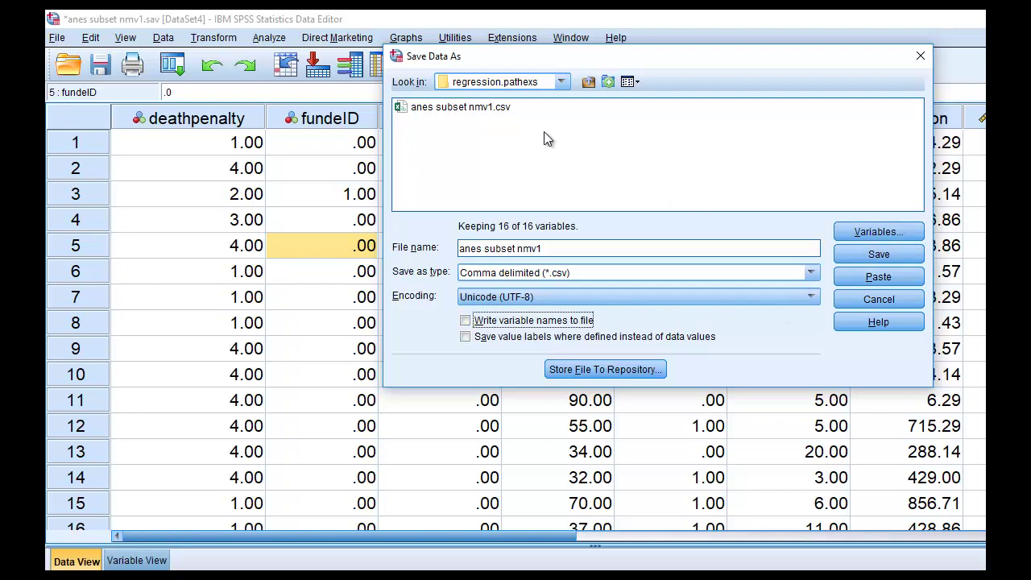
click(879, 254)
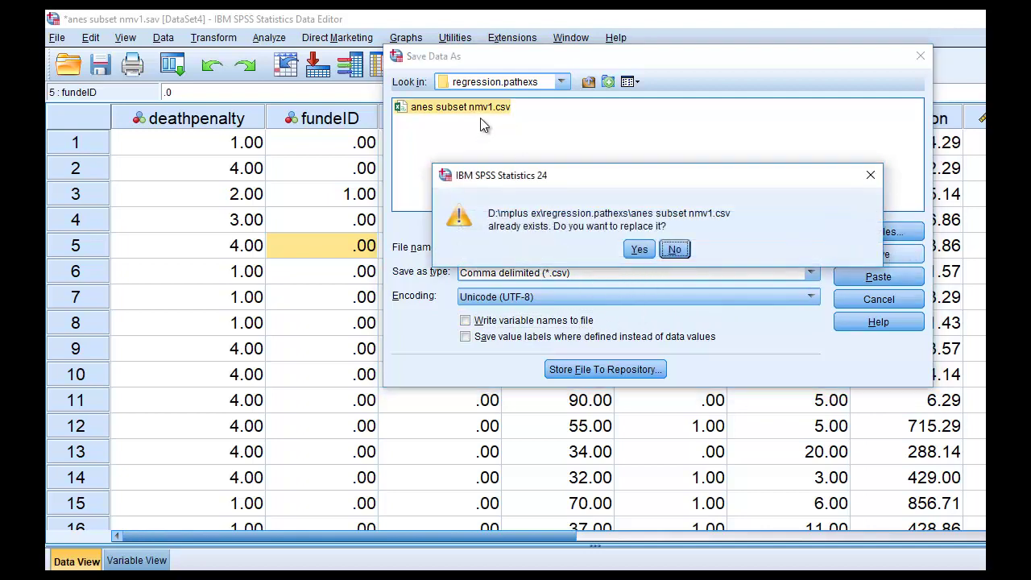
click(637, 249)
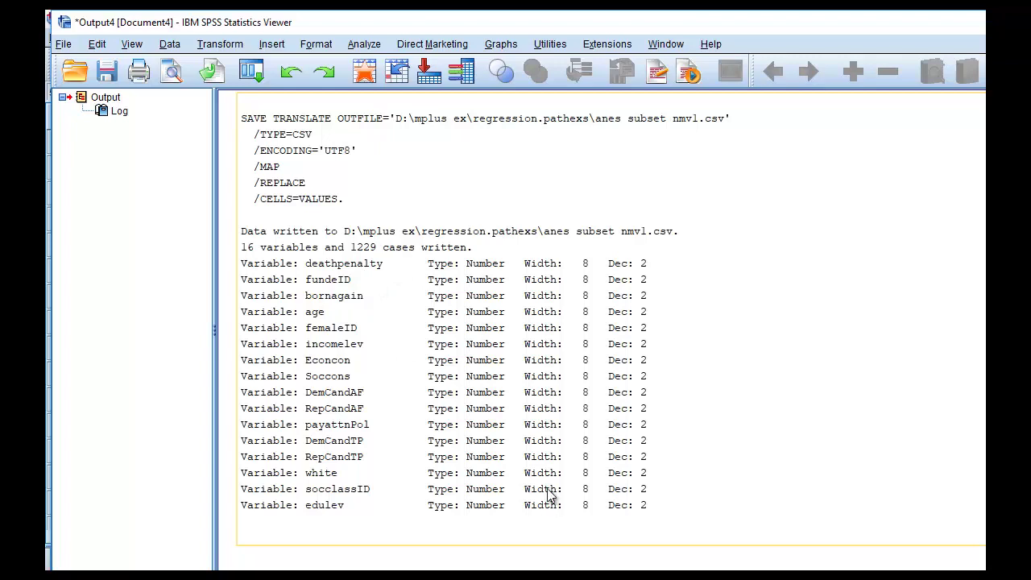
Step: Open anes subset nmv1.csv from the regression.pathexs folder in Excel
click(426, 568)
key(alt+Tab)
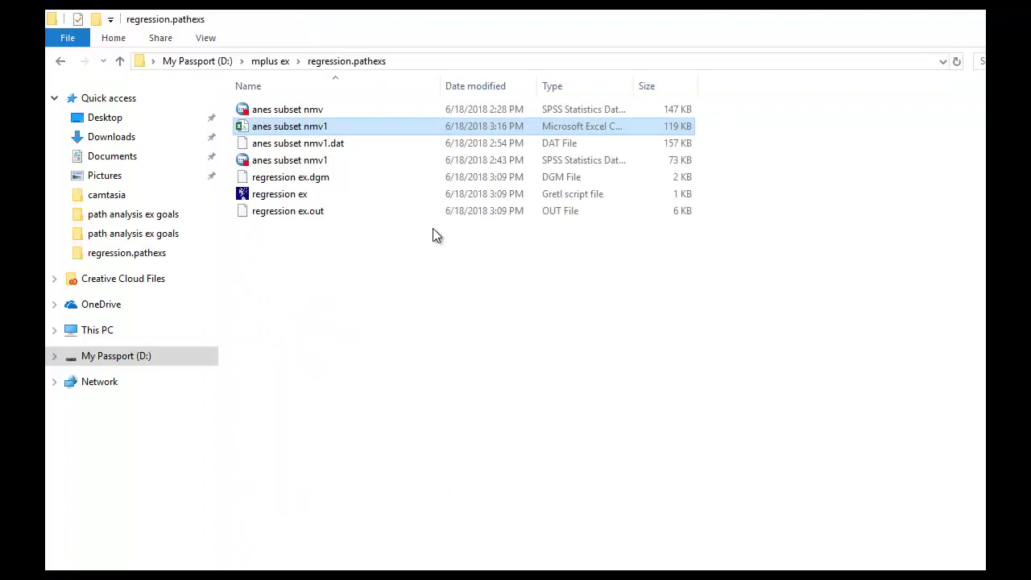
double_click(323, 129)
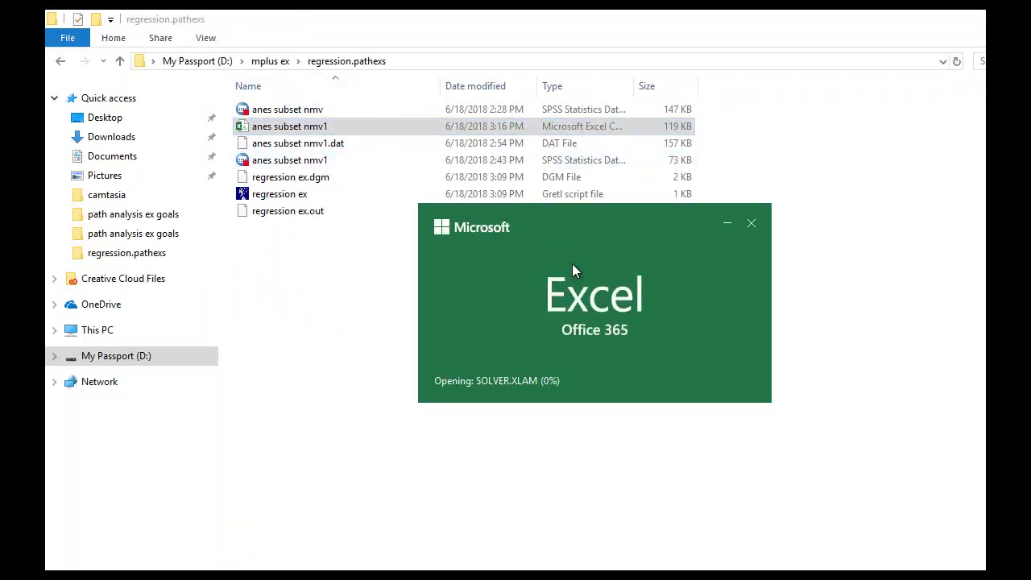
Step: Scroll the CSV to confirm row 1 holds data values, not names, then close Excel
scroll(365, 283, down, 20)
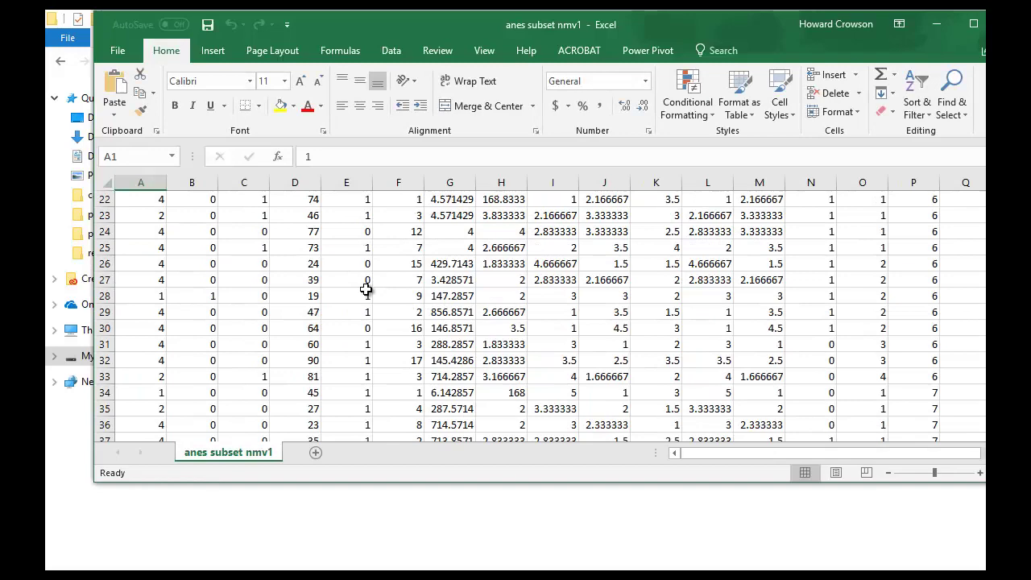
scroll(367, 285, up, 14)
scroll(367, 284, up, 6)
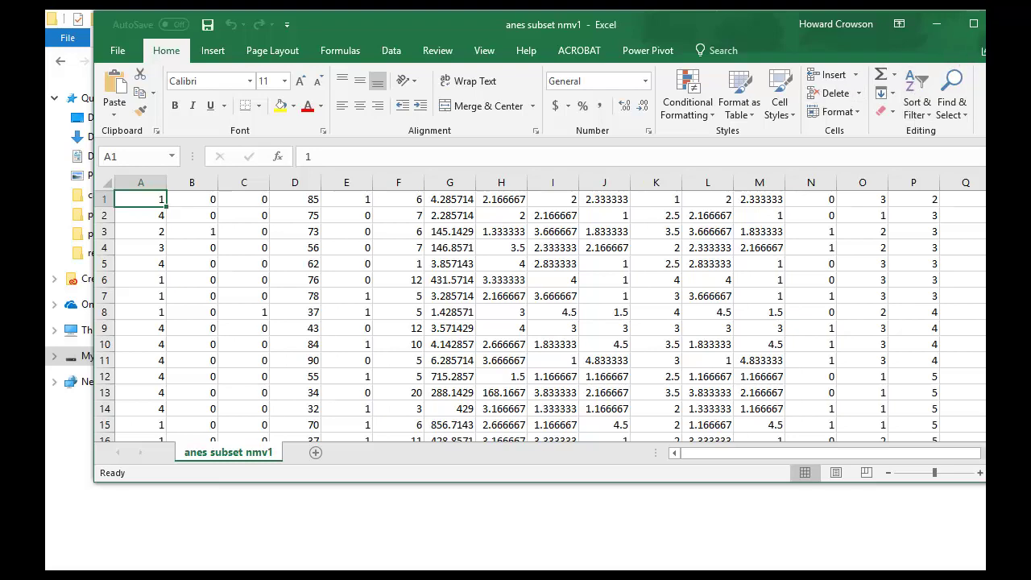
key(alt+F4)
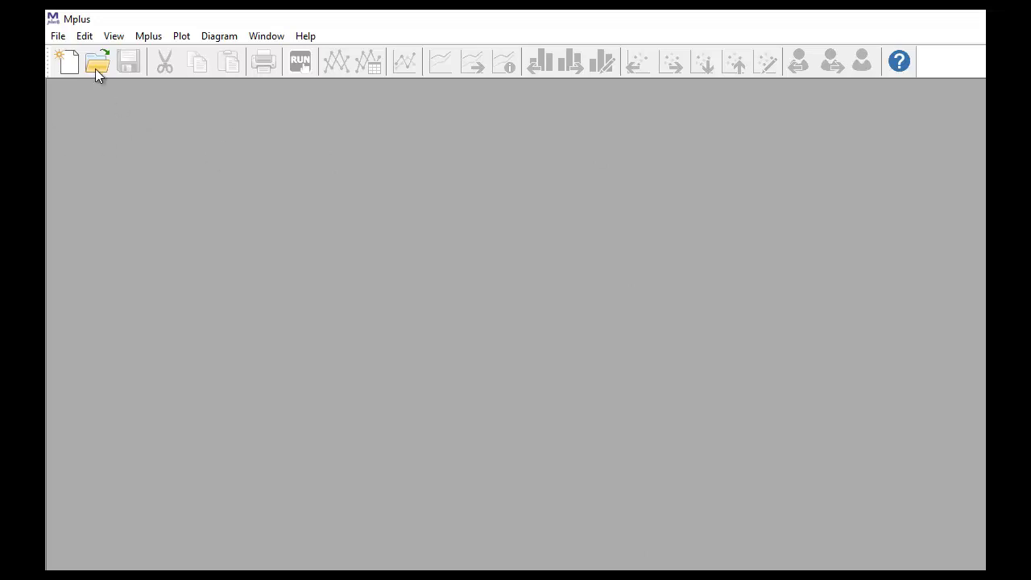
Step: Create a new blank Mptext3 input file in Mplus and move its window up and left
click(58, 35)
click(76, 54)
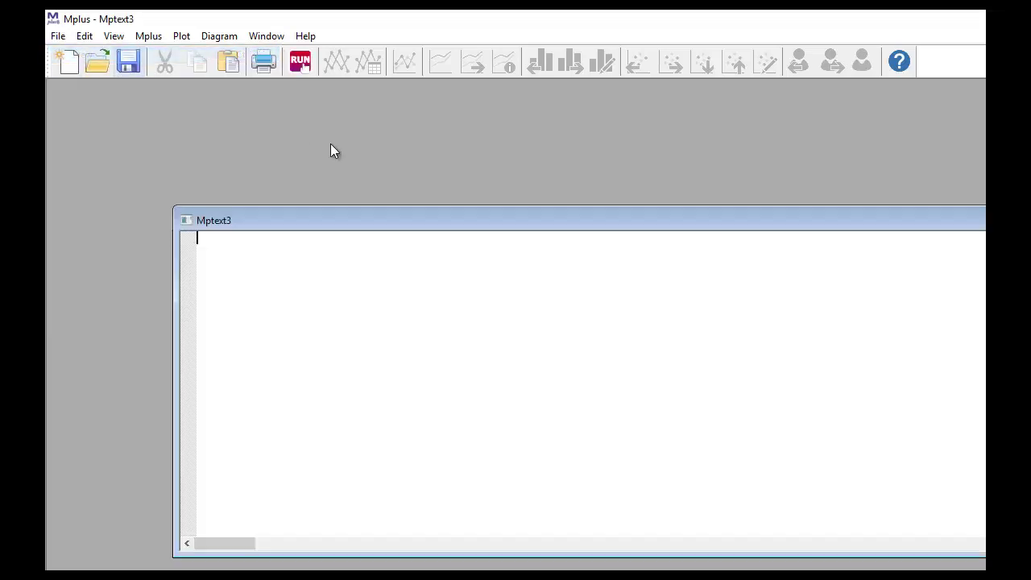
drag(280, 220, 227, 129)
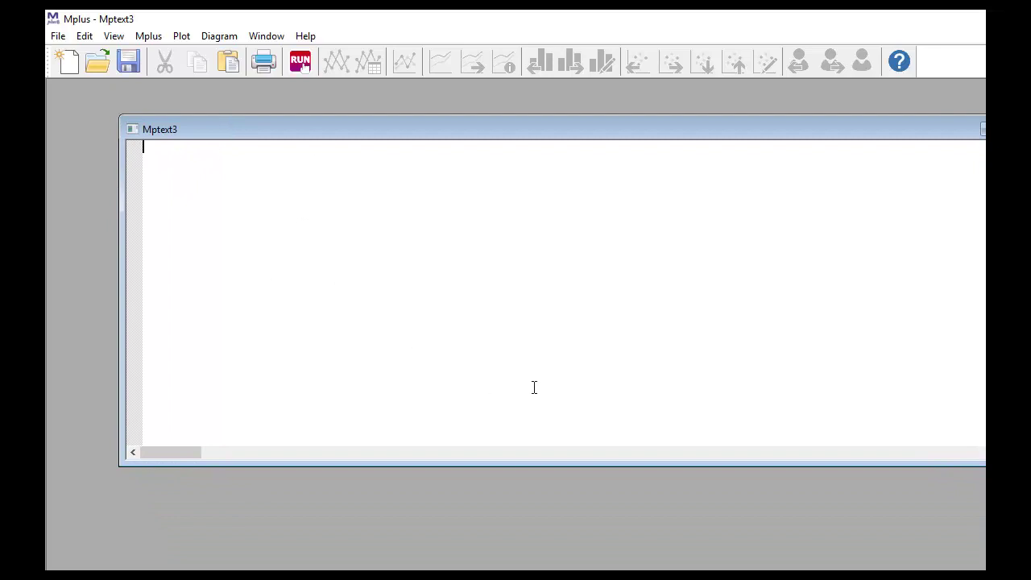
key(alt+Tab)
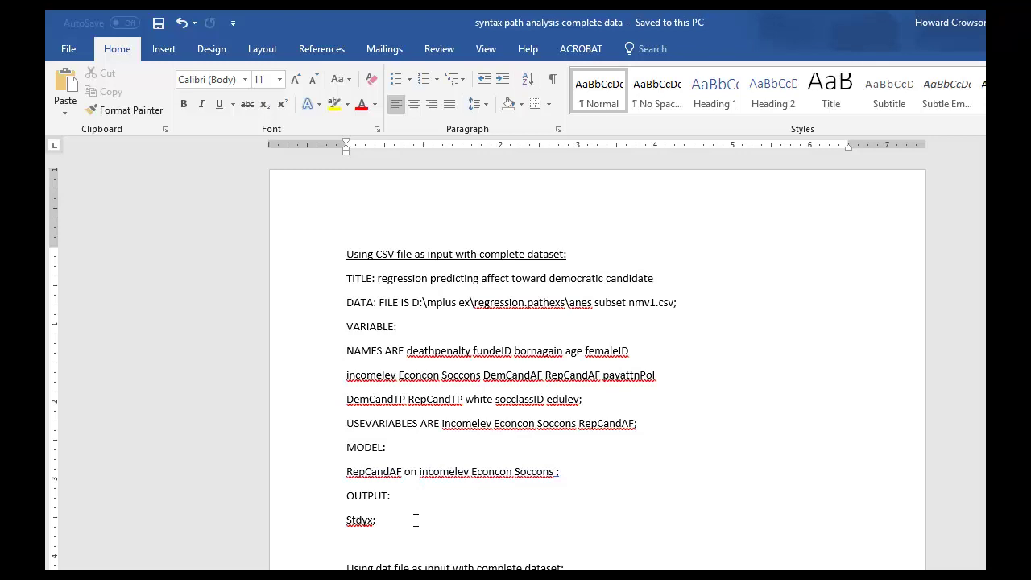
Step: Copy the Word syntax from TITLE through Stdyx; and paste it into the Mptext3 input
drag(416, 522, 334, 289)
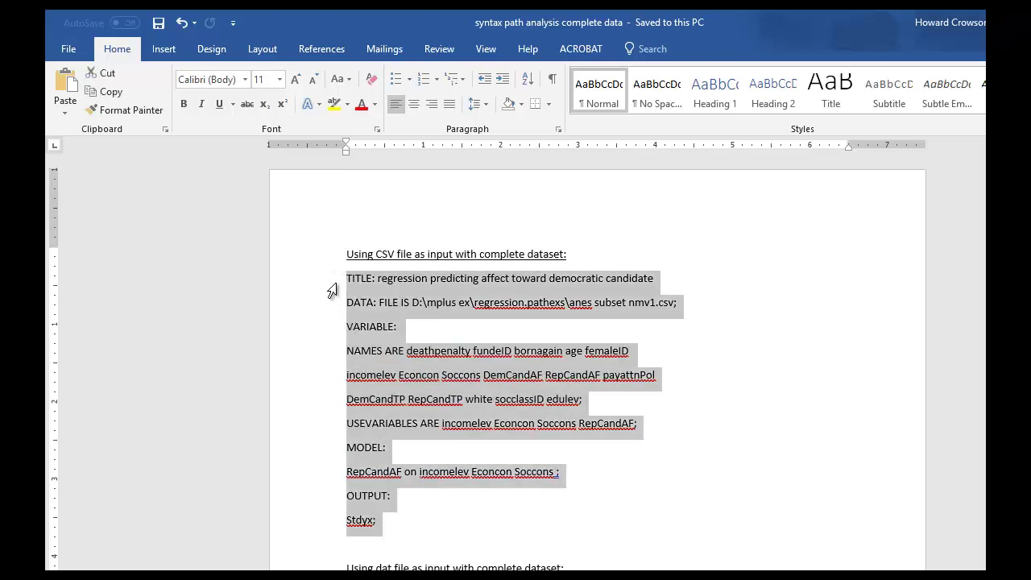
key(ctrl+c)
key(alt+Tab)
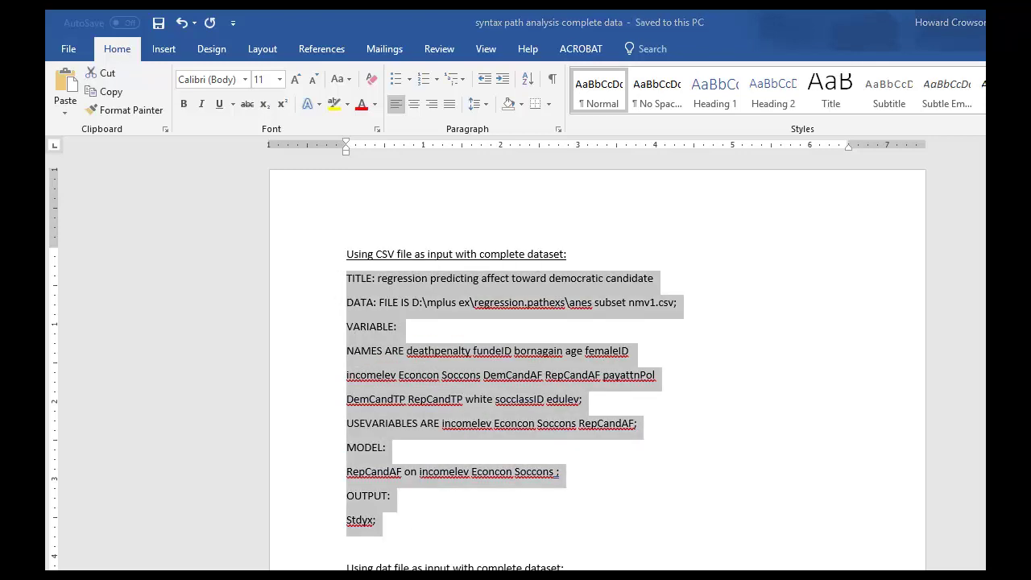
key(ctrl+v)
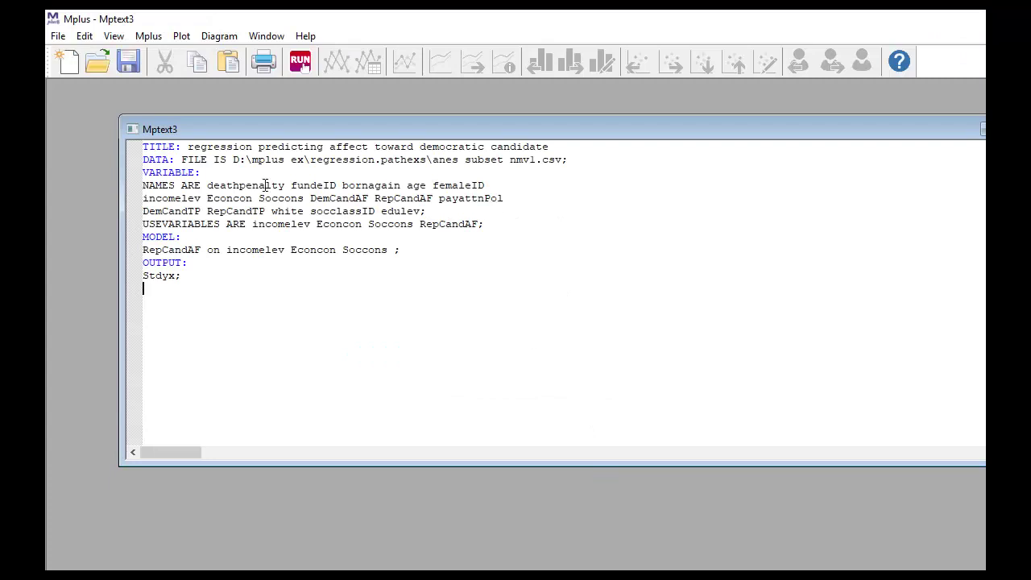
Step: Run the pasted input, then change 'democratic' to 'republican' in the TITLE line
click(300, 63)
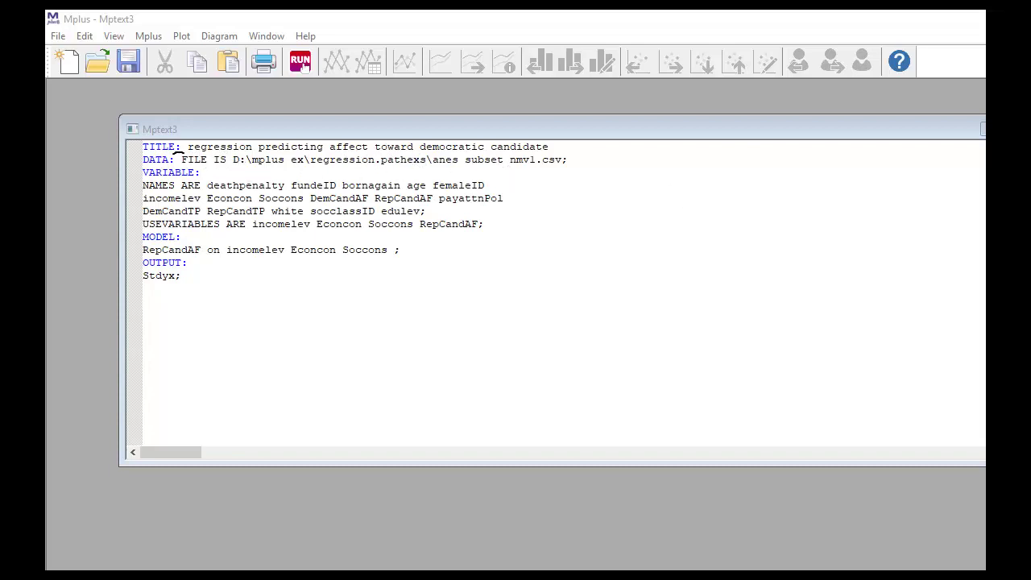
click(486, 147)
key(BackSpace)
key(BackSpace)
key(BackSpace)
key(BackSpace)
key(BackSpace)
key(BackSpace)
key(BackSpace)
key(BackSpace)
key(BackSpace)
key(BackSpace)
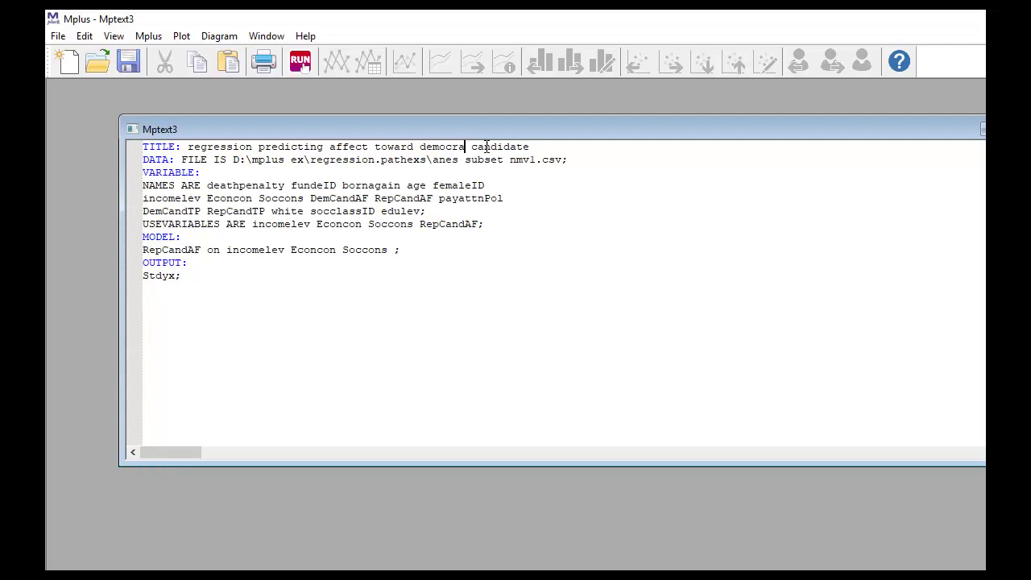
text(republican)
drag(233, 160, 248, 159)
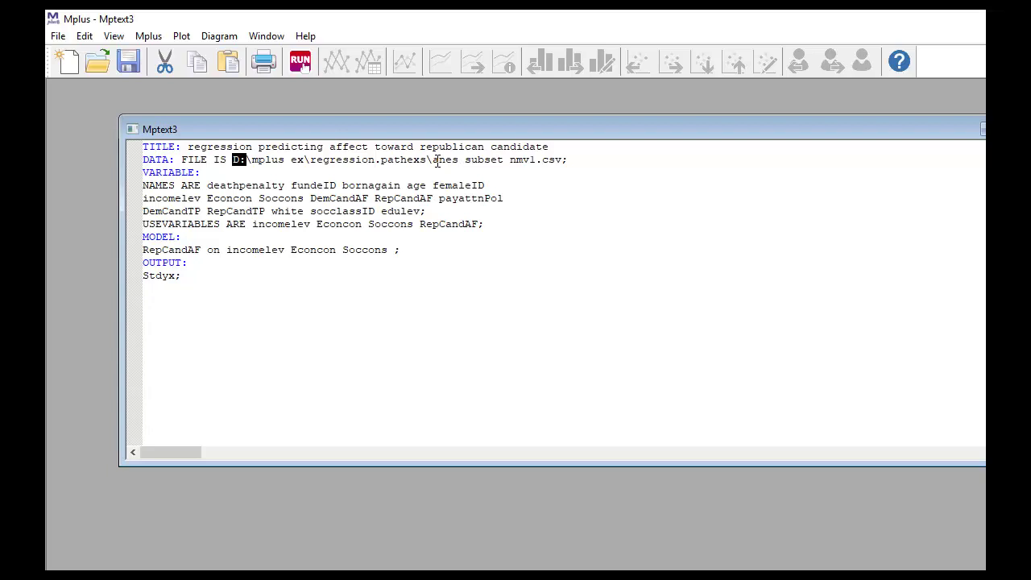
drag(433, 159, 562, 161)
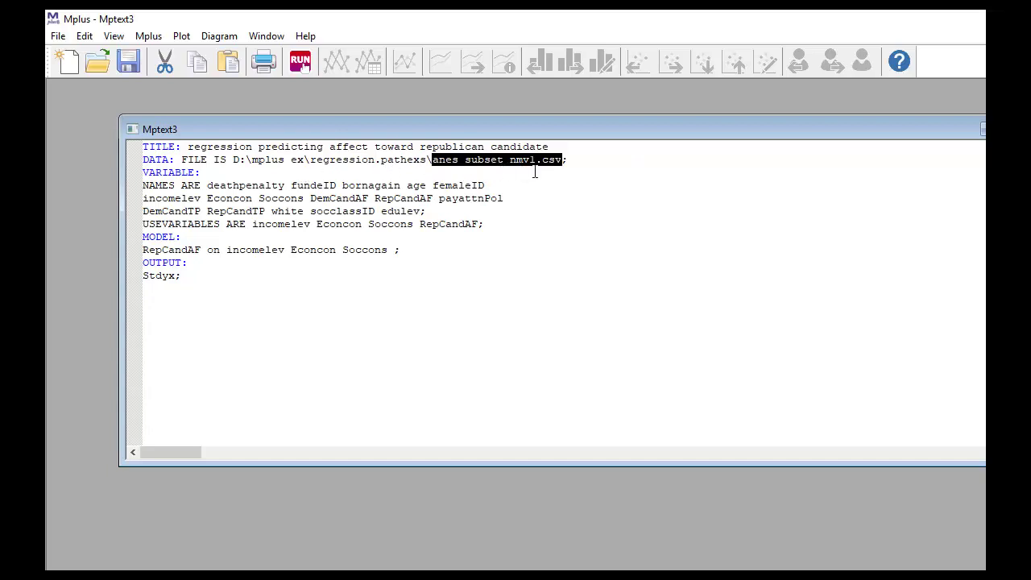
click(600, 164)
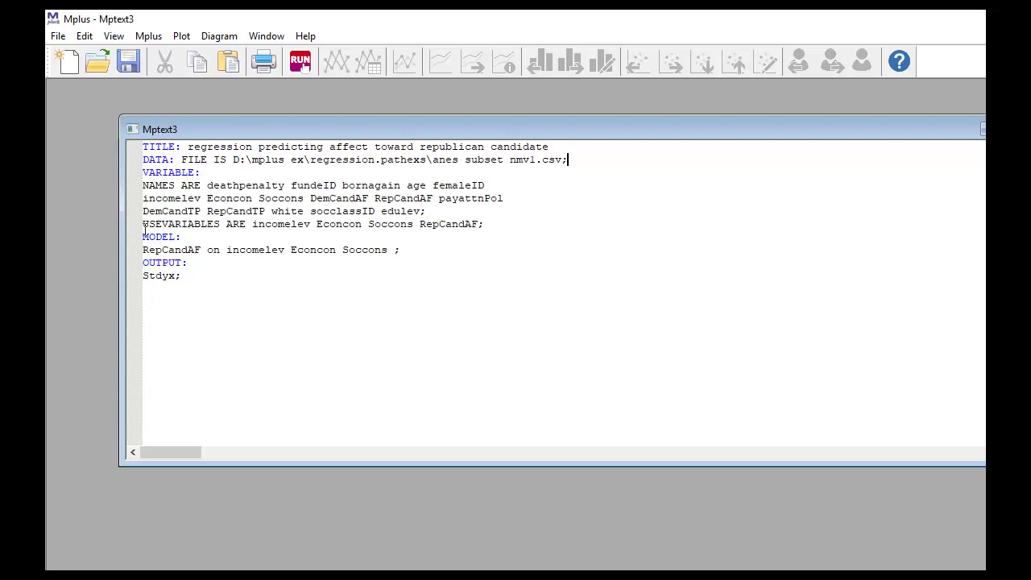
drag(144, 225, 224, 228)
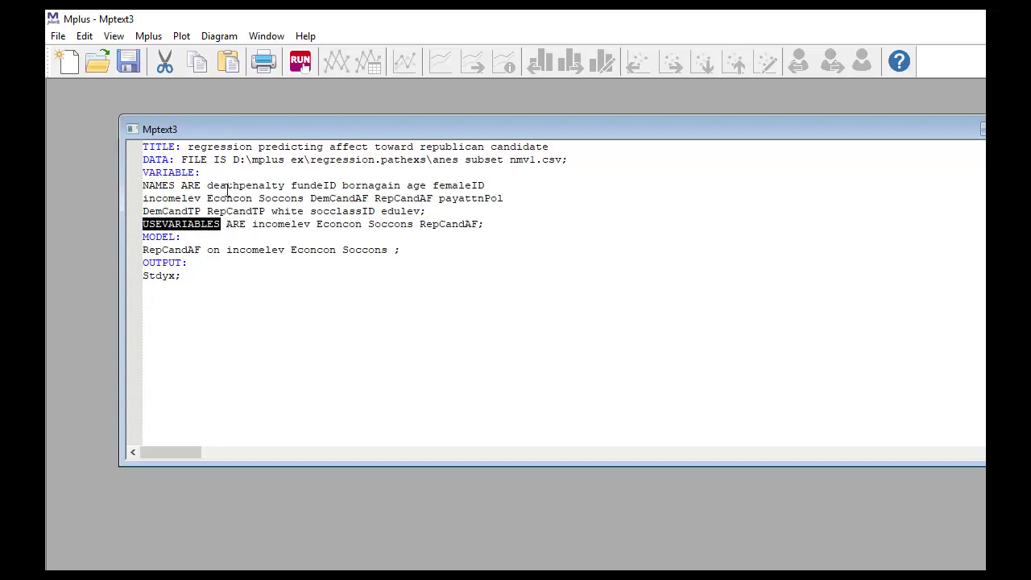
drag(208, 185, 422, 214)
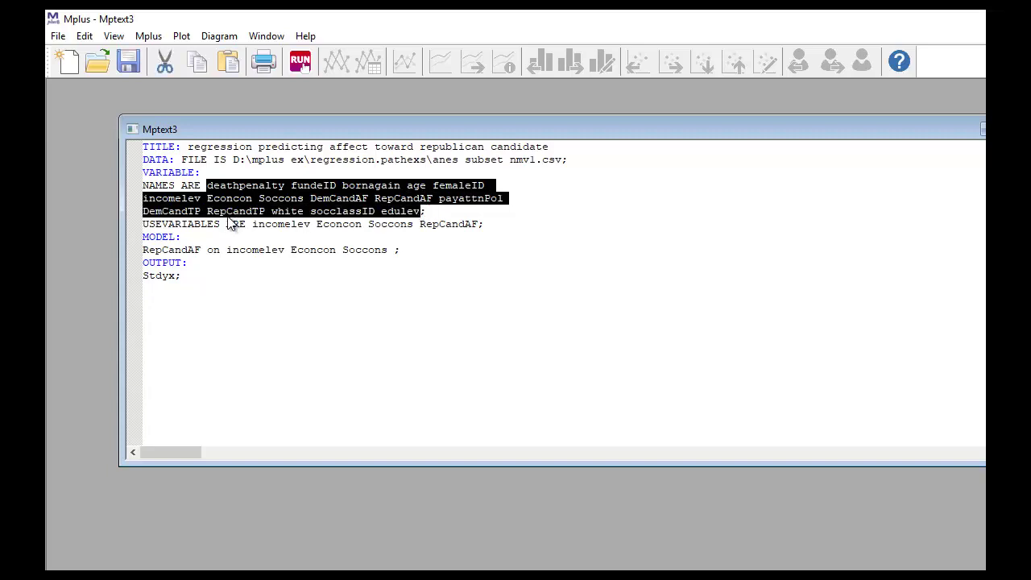
click(382, 227)
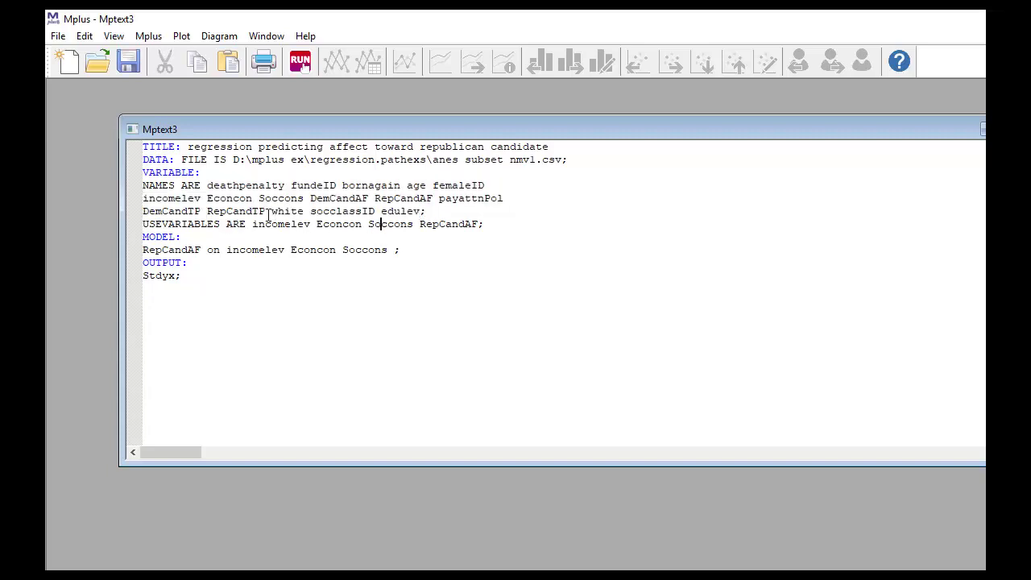
drag(252, 224, 481, 225)
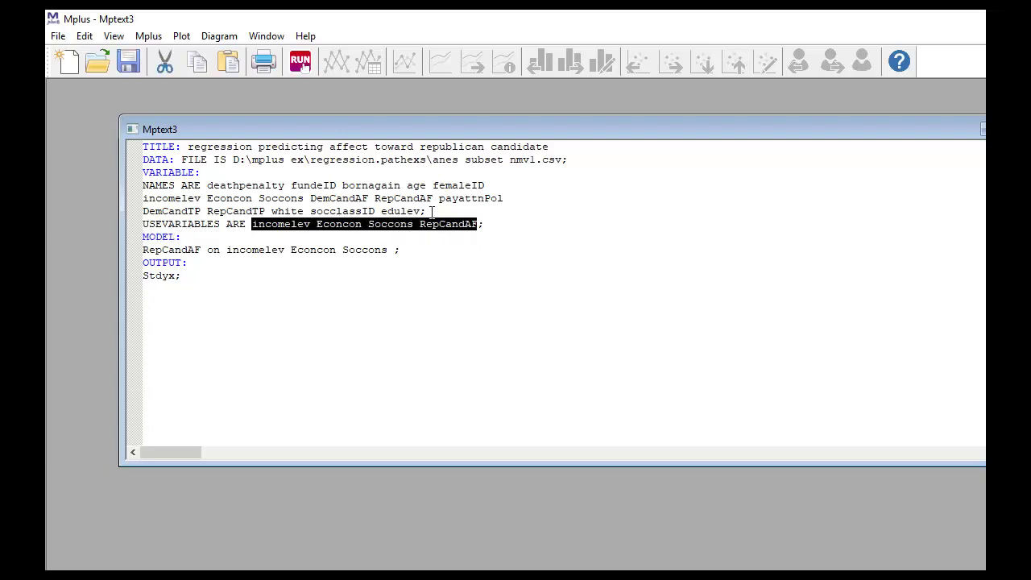
click(517, 214)
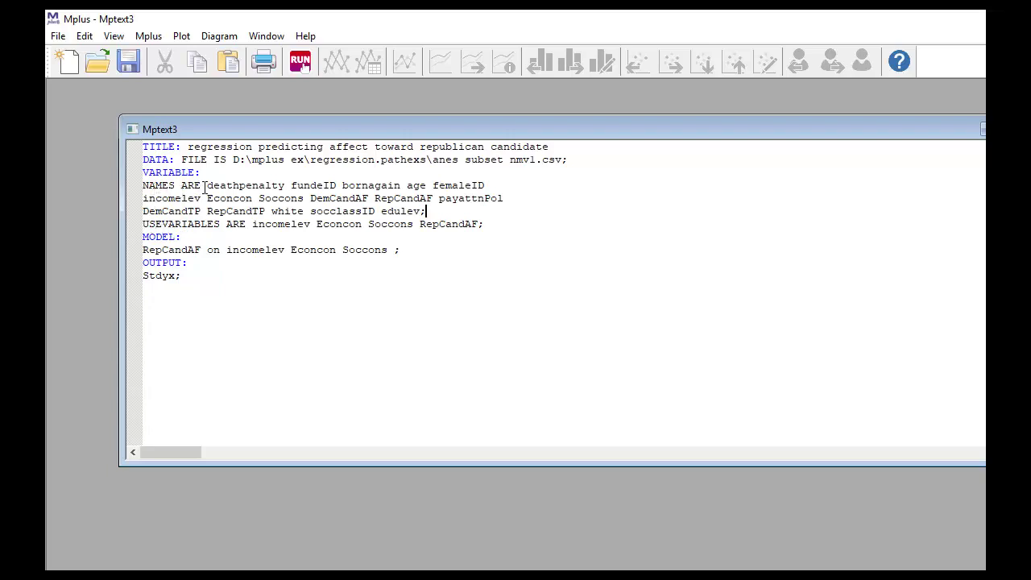
drag(207, 185, 422, 218)
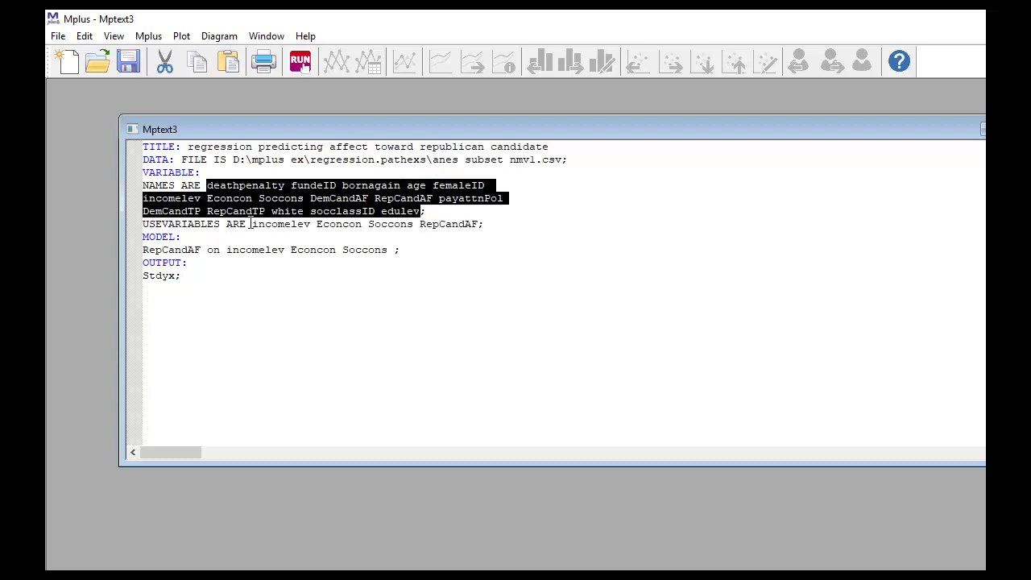
click(486, 248)
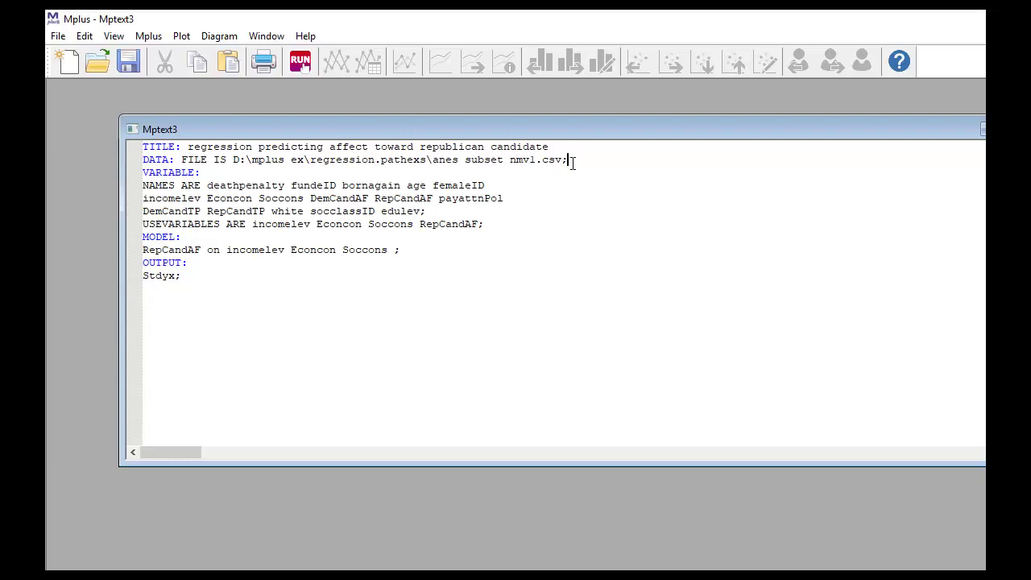
drag(571, 160, 562, 159)
mouse_move(427, 212)
mouse_down()
mouse_move(407, 213)
mouse_move(407, 225)
mouse_move(425, 212)
mouse_up()
click(483, 224)
drag(483, 225, 477, 224)
click(508, 228)
Step: Join the incomelev and DemCandTP lines onto the NAMES ARE line
key(Delete)
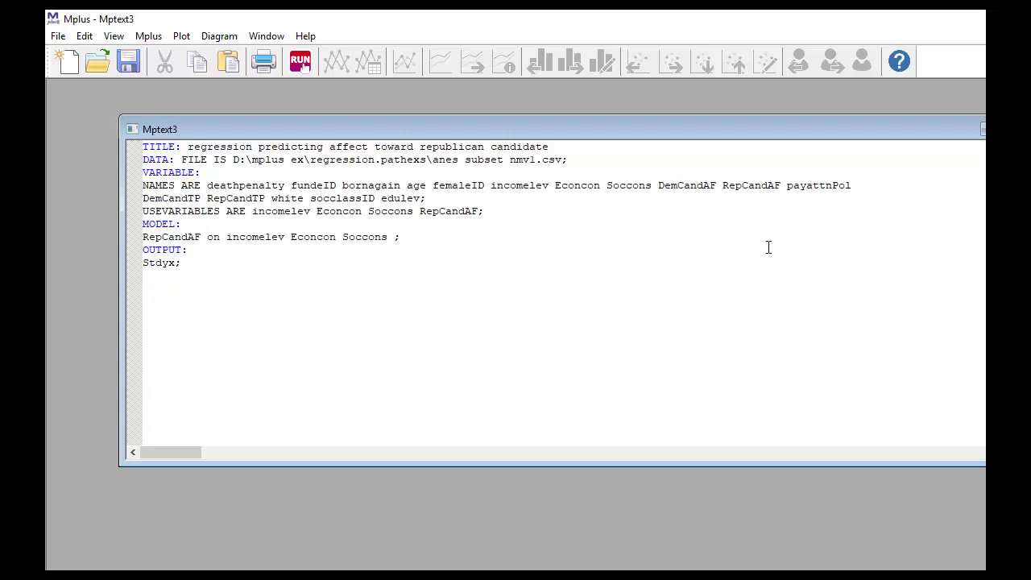
click(857, 186)
key(Down)
key(Delete)
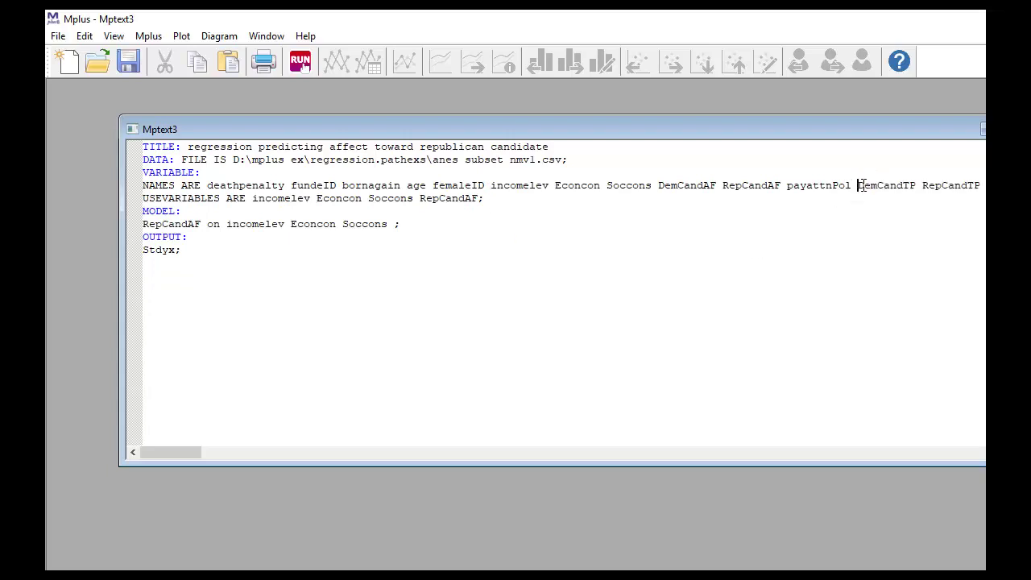
Step: Break the NAMES list after femaleID and start payattnPol on a new third line
click(485, 185)
key(Return)
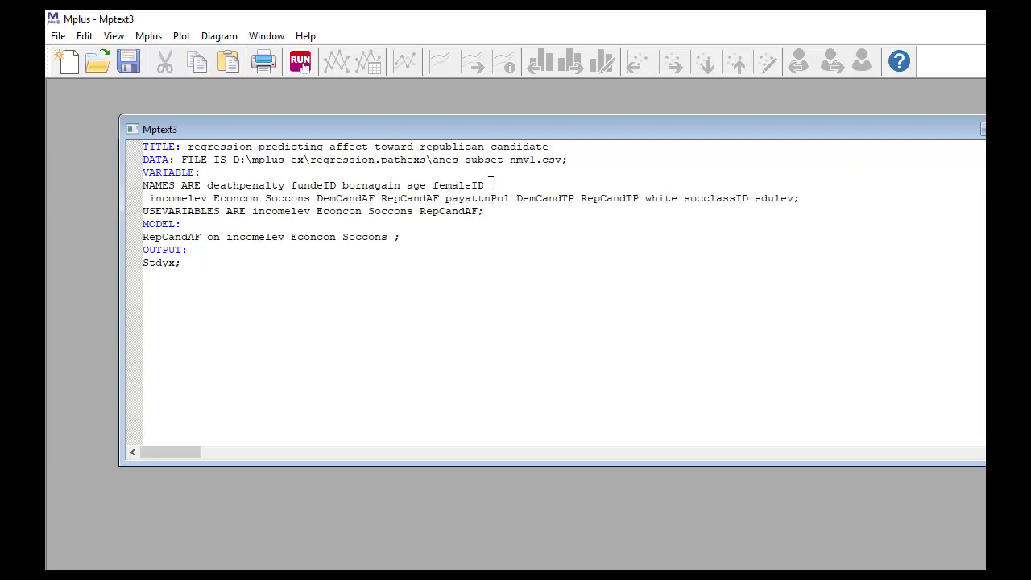
key(Delete)
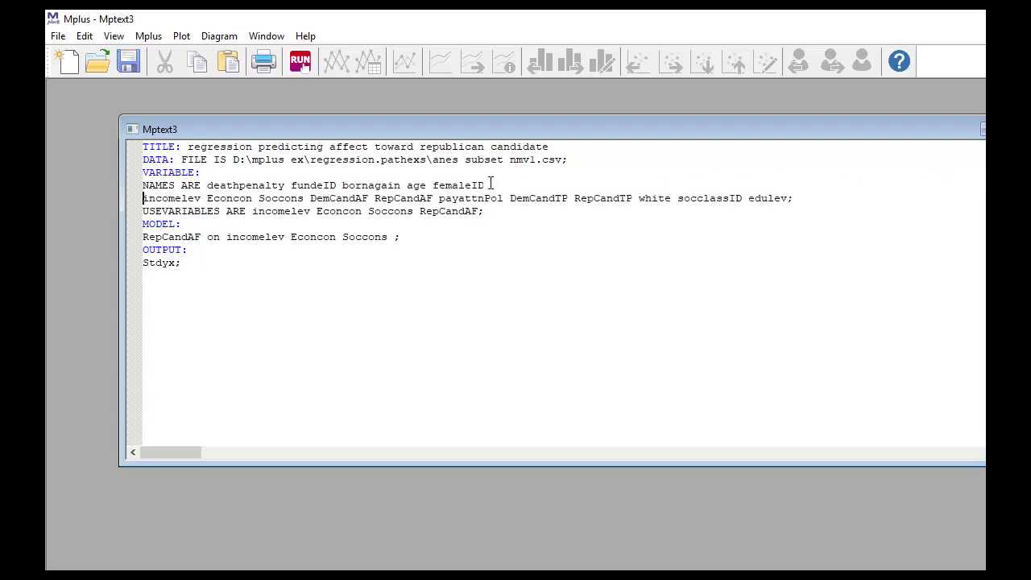
click(439, 199)
key(Return)
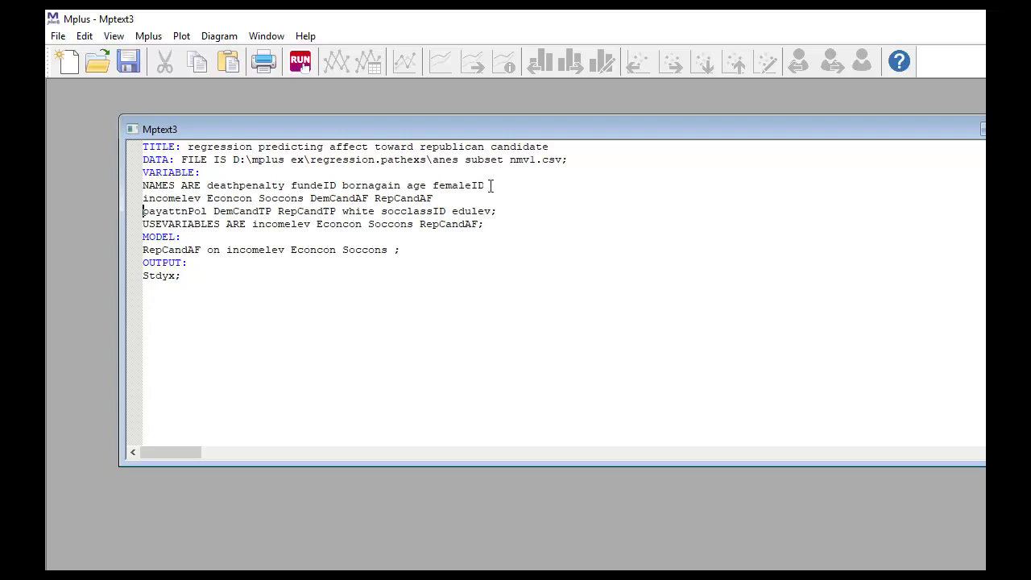
drag(499, 211, 491, 211)
click(551, 233)
drag(144, 252, 201, 256)
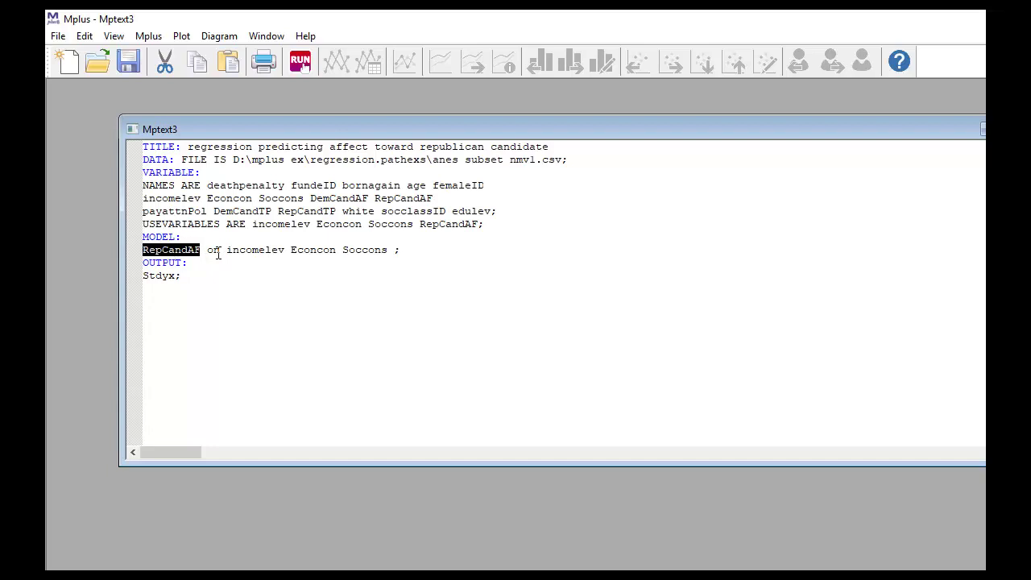
drag(226, 250, 396, 250)
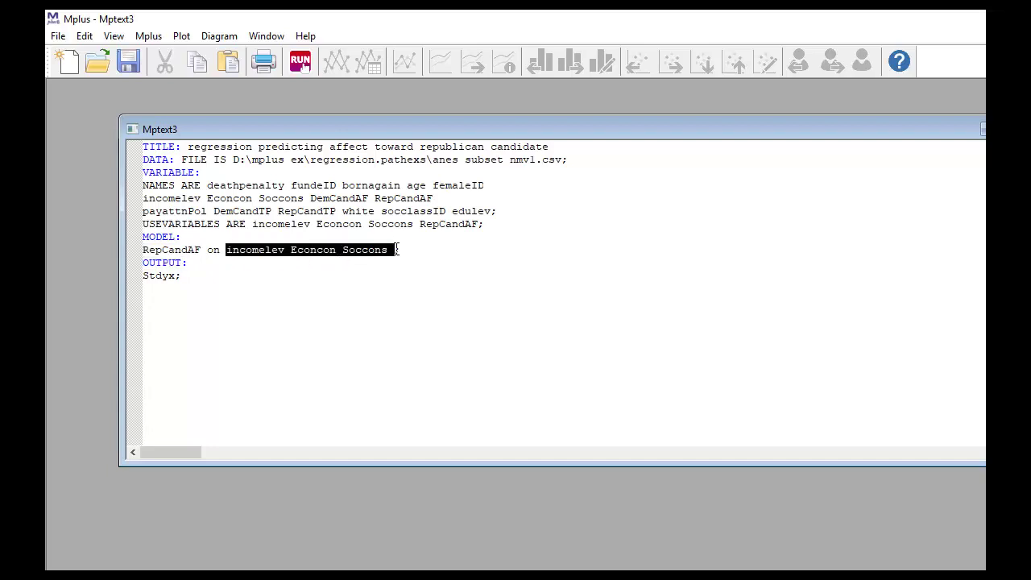
click(435, 262)
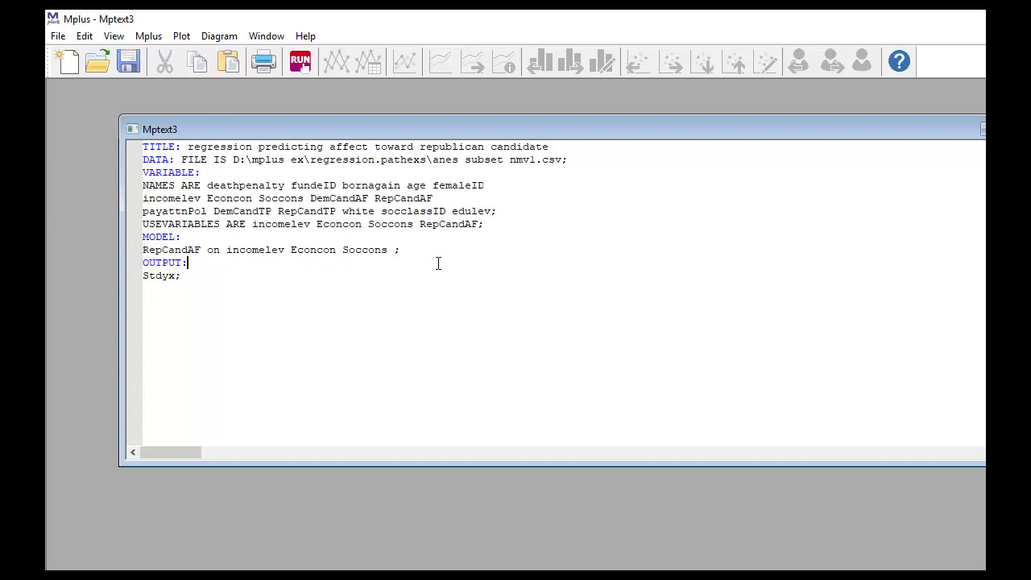
double_click(211, 250)
click(161, 251)
click(185, 278)
Step: Save the input as regression ex.inp, replacing the old file, and run it to produce regression ex.out
click(301, 62)
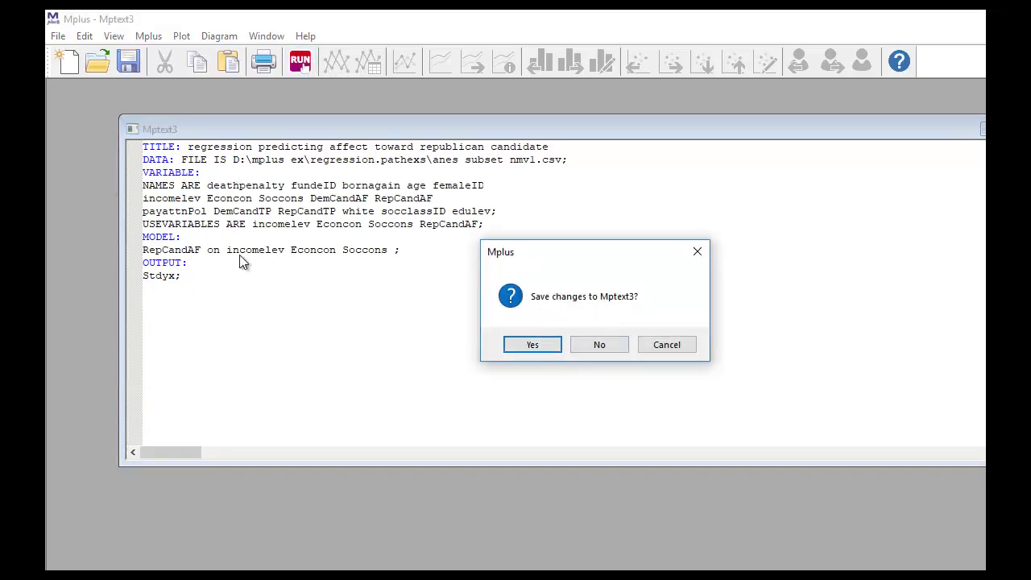
click(531, 346)
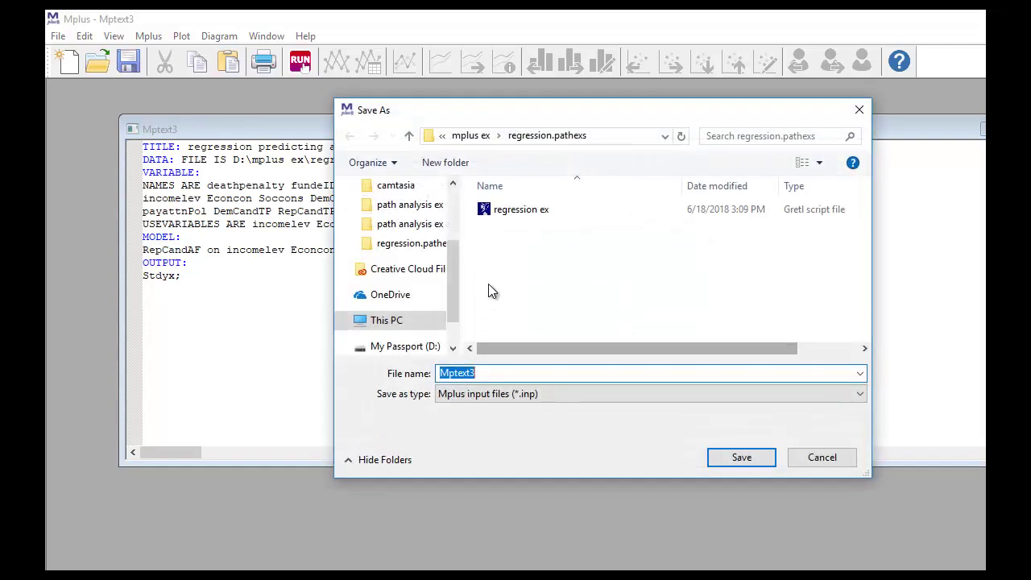
click(517, 208)
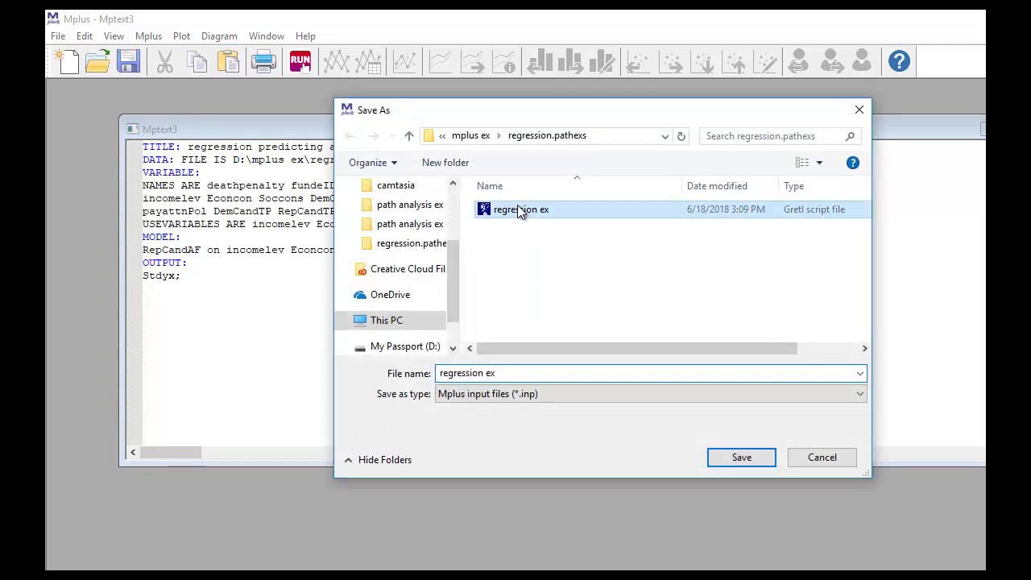
click(741, 457)
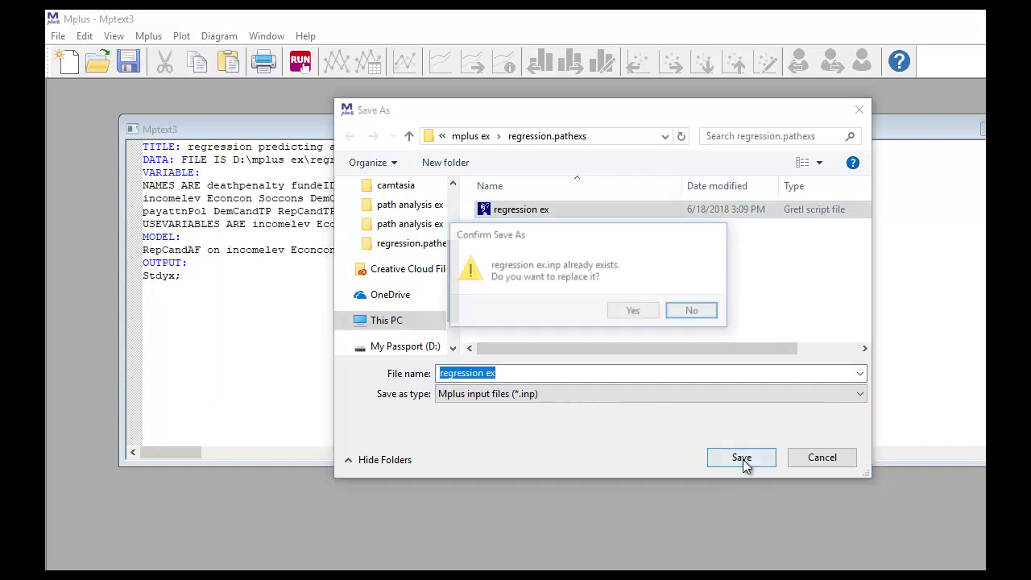
click(640, 313)
drag(611, 238, 529, 103)
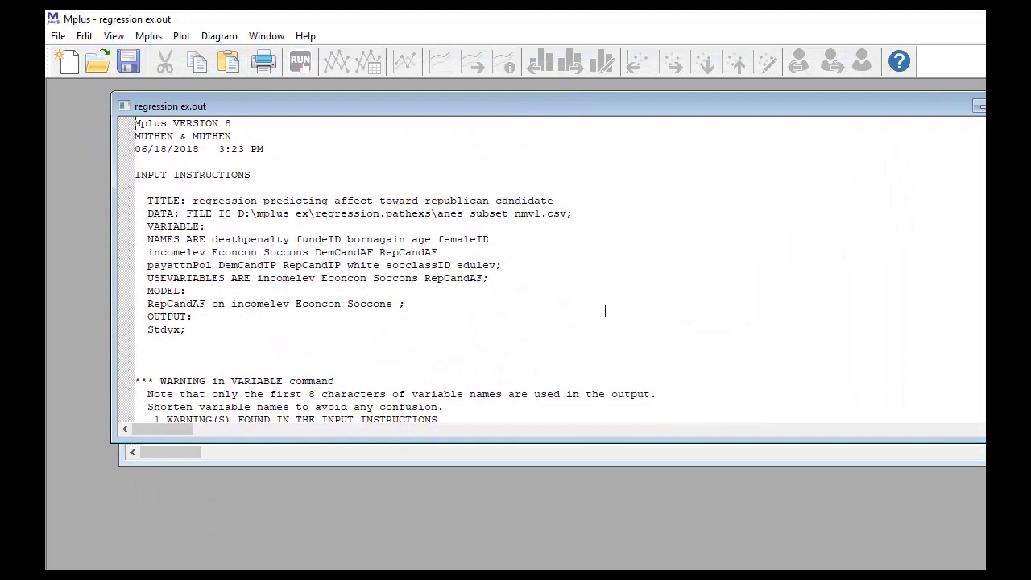
Step: Review the summary, highlighting the 1229 observations and ML estimator, down to Model Fit Information
scroll(605, 311, down, 4)
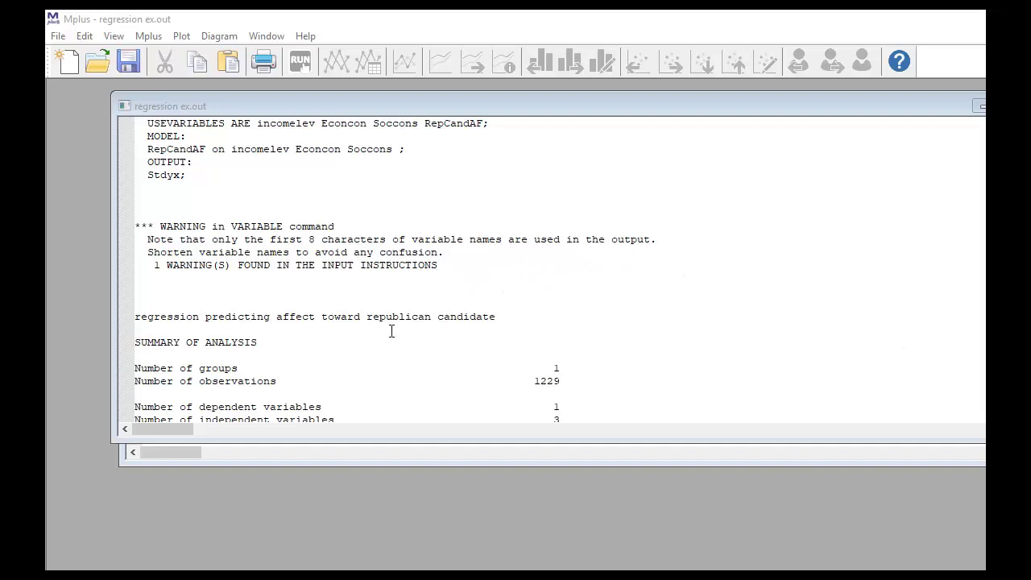
scroll(397, 339, down, 2)
scroll(398, 338, down, 5)
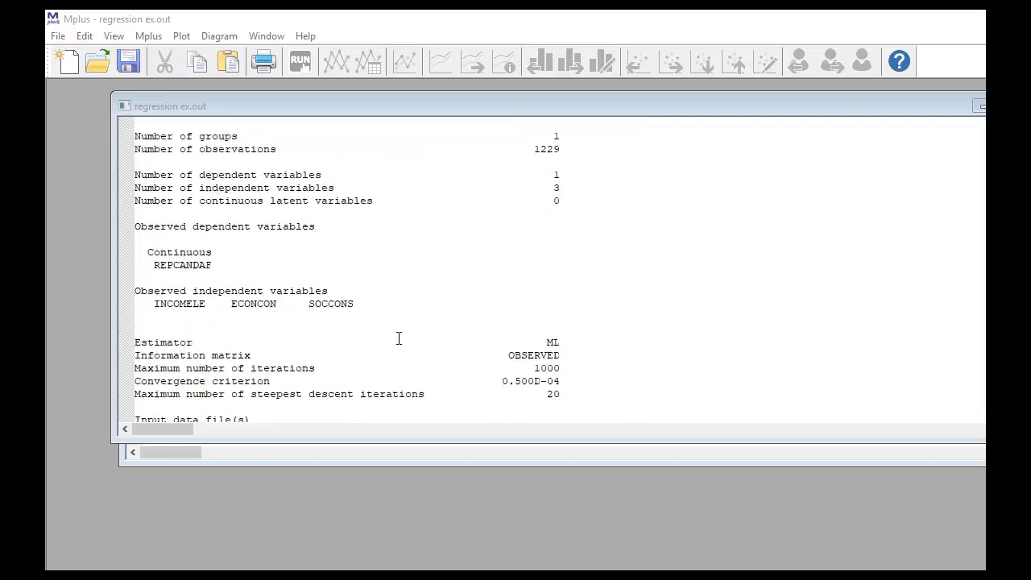
scroll(396, 339, up, 2)
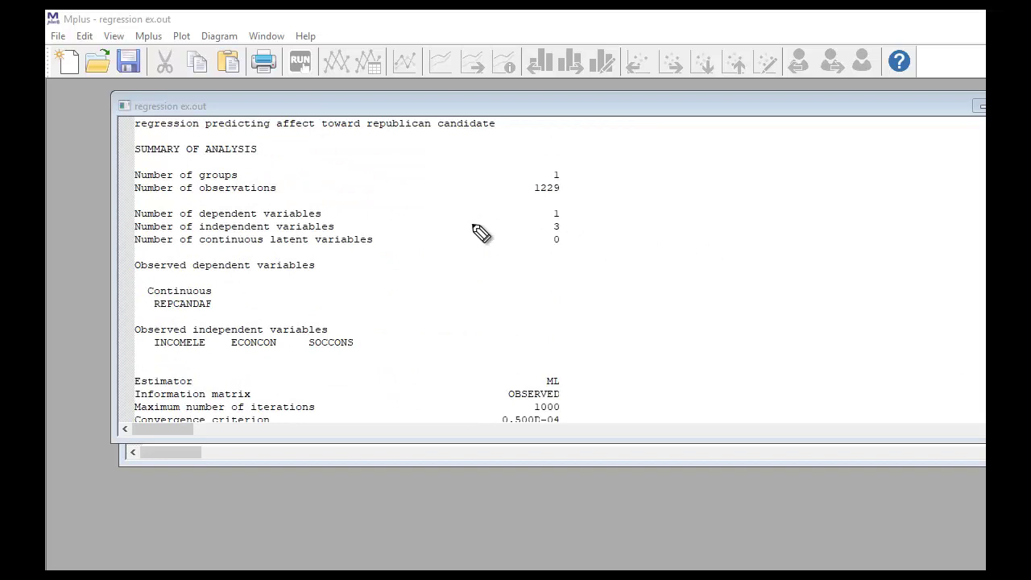
drag(536, 190, 559, 194)
scroll(435, 298, down, 6)
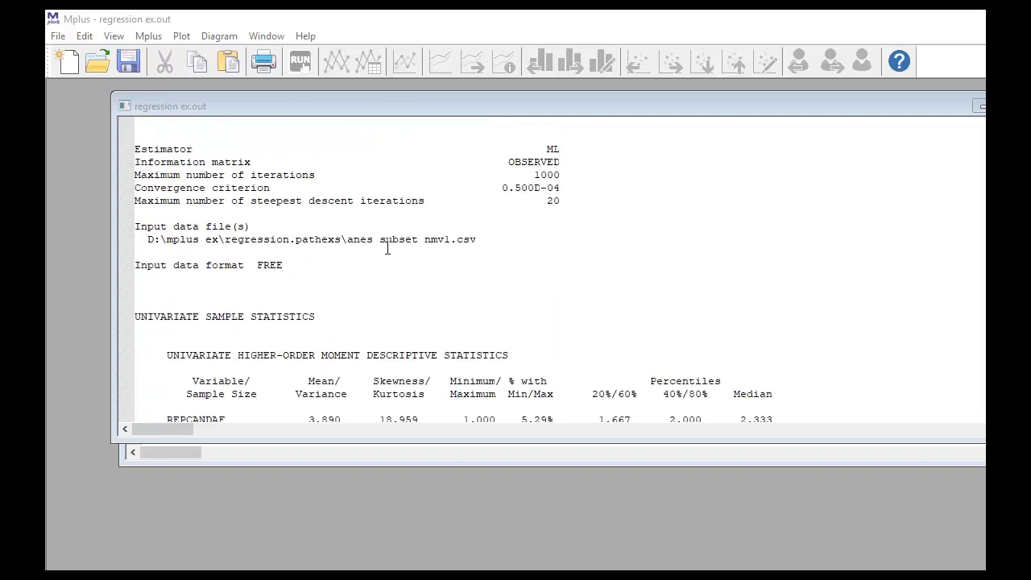
drag(139, 146, 201, 147)
drag(542, 149, 568, 149)
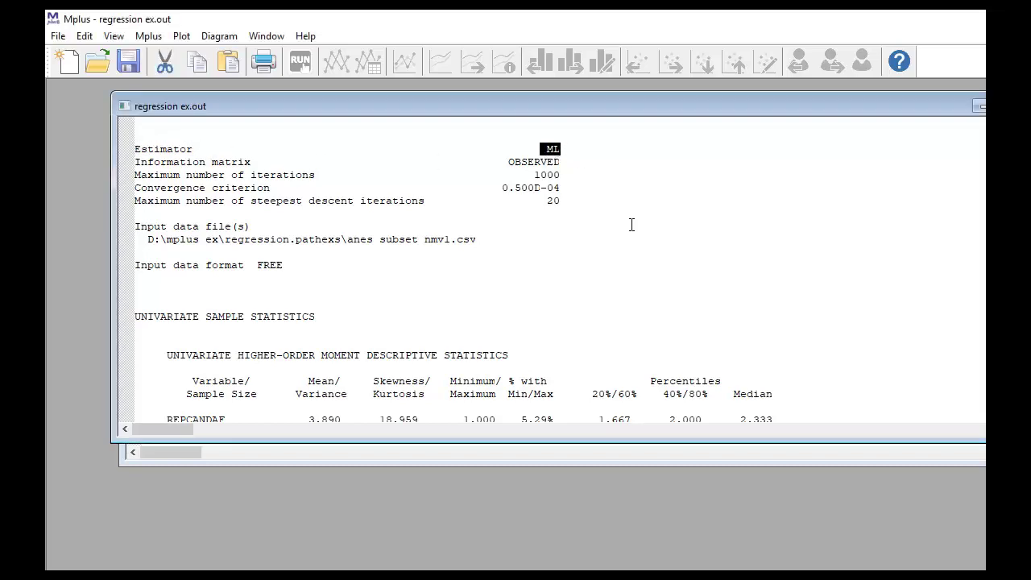
click(666, 235)
scroll(666, 234, down, 6)
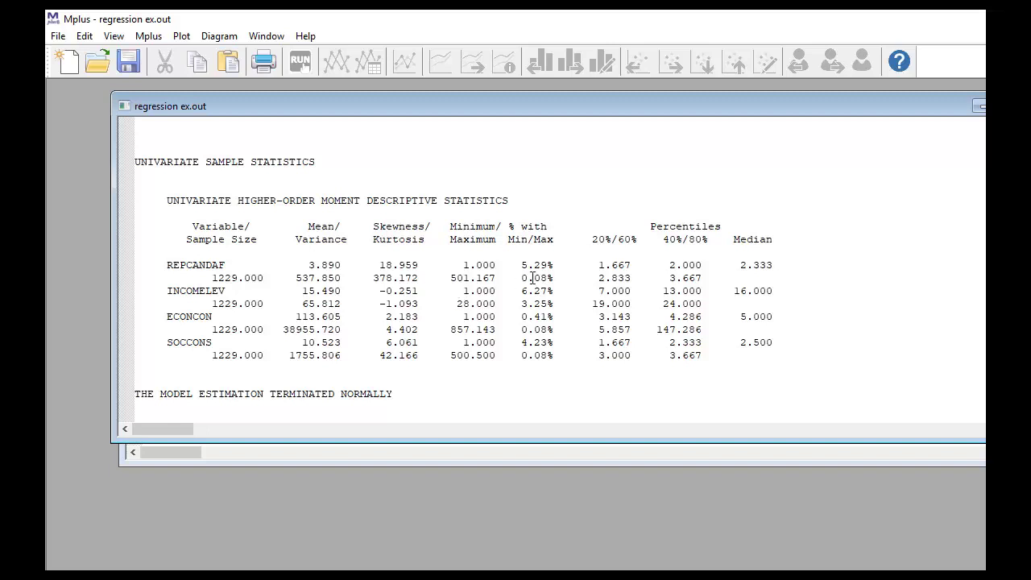
scroll(532, 277, down, 6)
Step: Underline the MODEL FIT INFORMATION heading with the pen, then scroll past RMSEA and CFI/TLI to MODEL RESULTS
scroll(532, 277, down, 2)
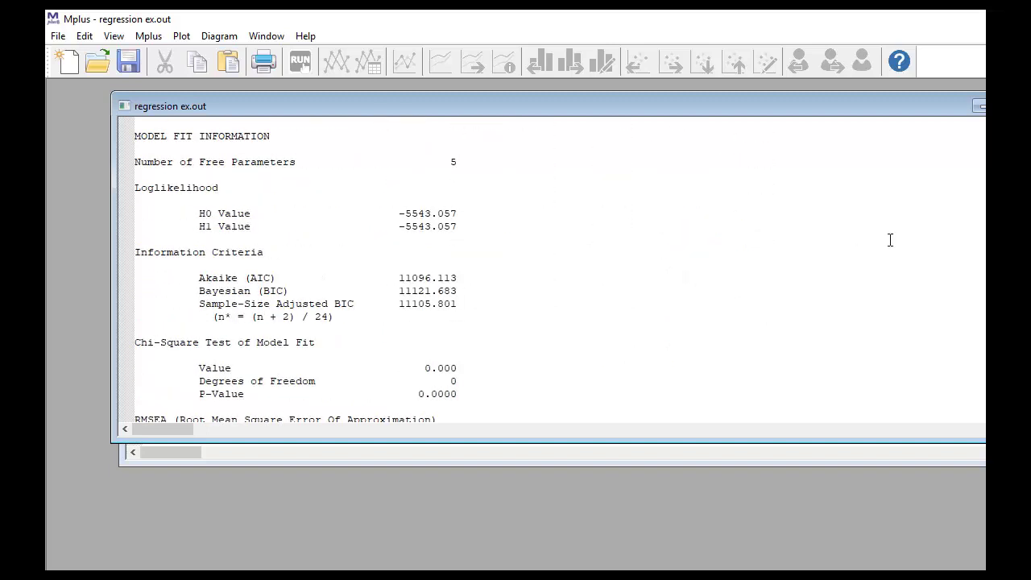
key(ctrl+2)
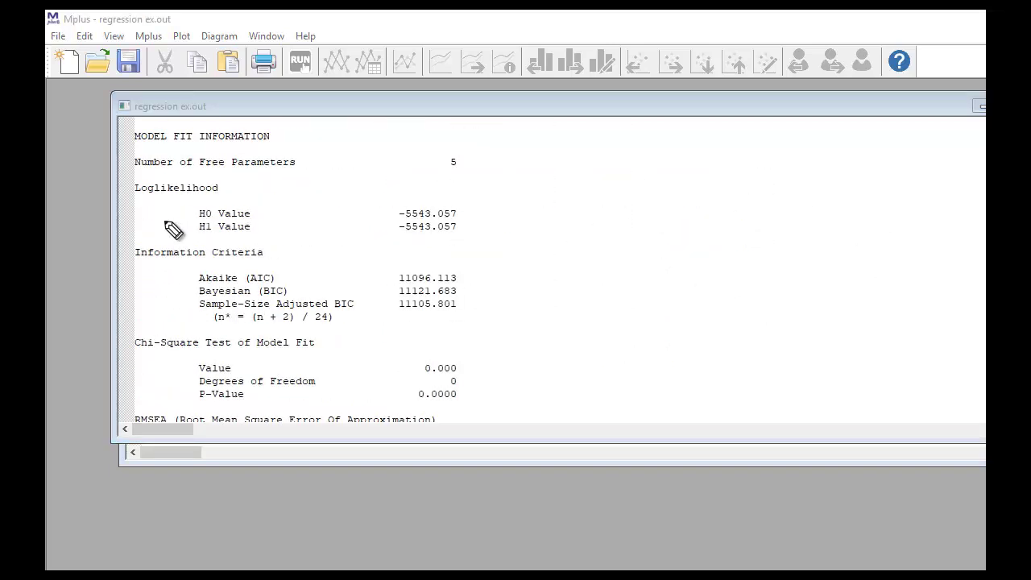
drag(143, 151, 255, 153)
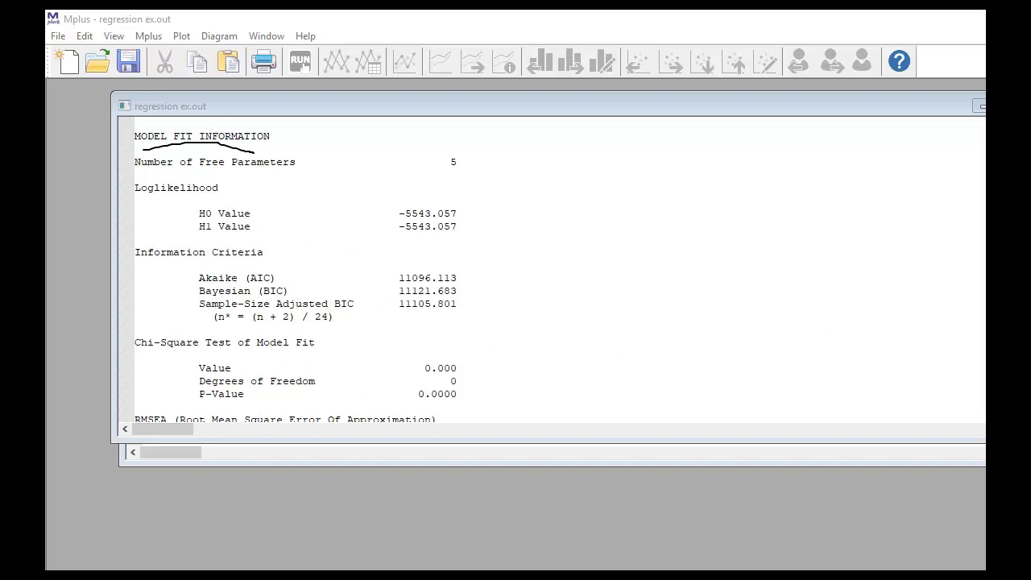
key(Escape)
scroll(722, 294, down, 2)
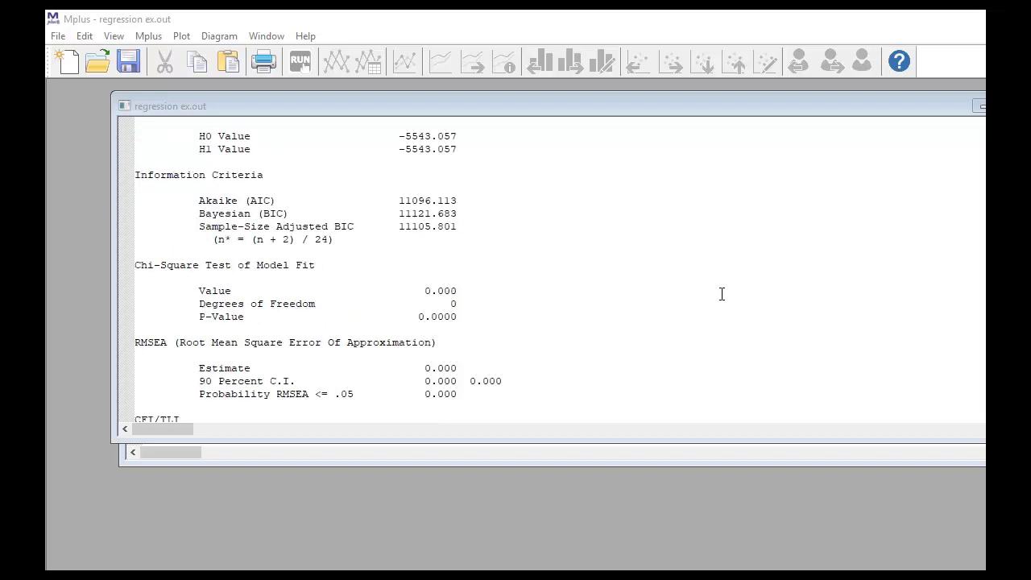
scroll(722, 294, down, 4)
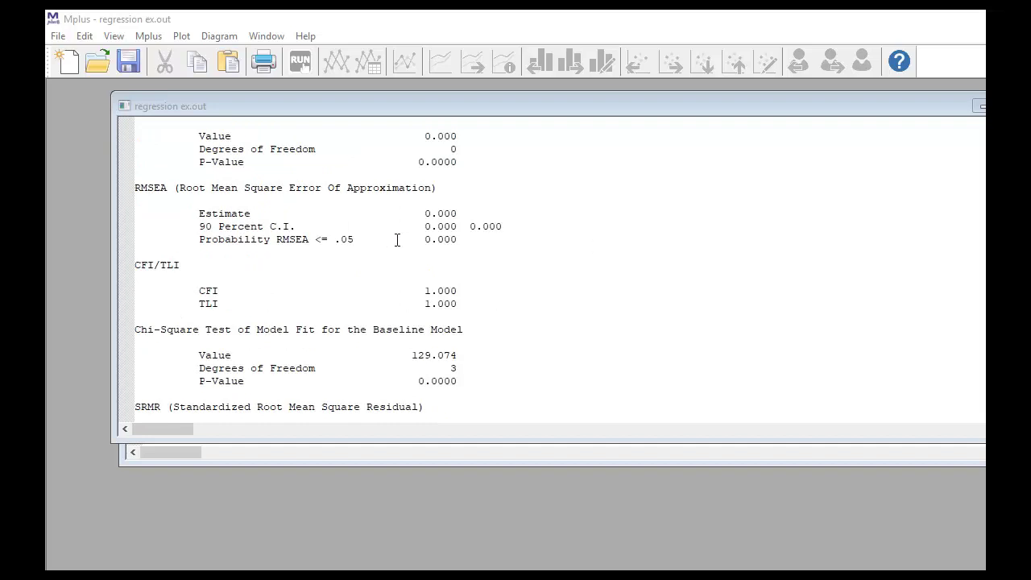
scroll(395, 237, down, 7)
scroll(396, 237, down, 3)
scroll(395, 237, up, 3)
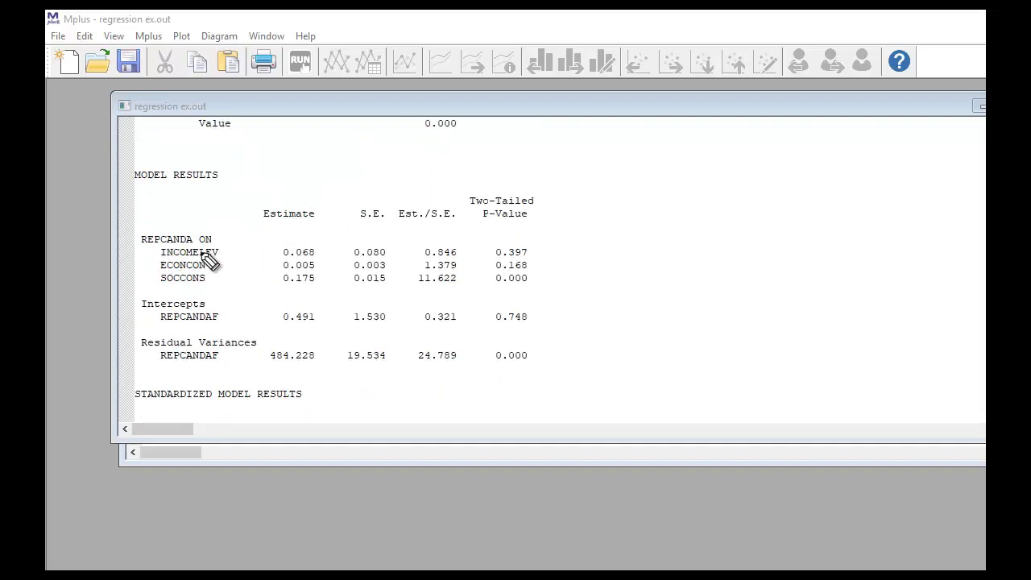
Step: Annotate the results: underline Estimate, bracket the estimate, S.E., Est./S.E. and p-value columns, underline SOCCONS and 0.175
drag(271, 228, 311, 225)
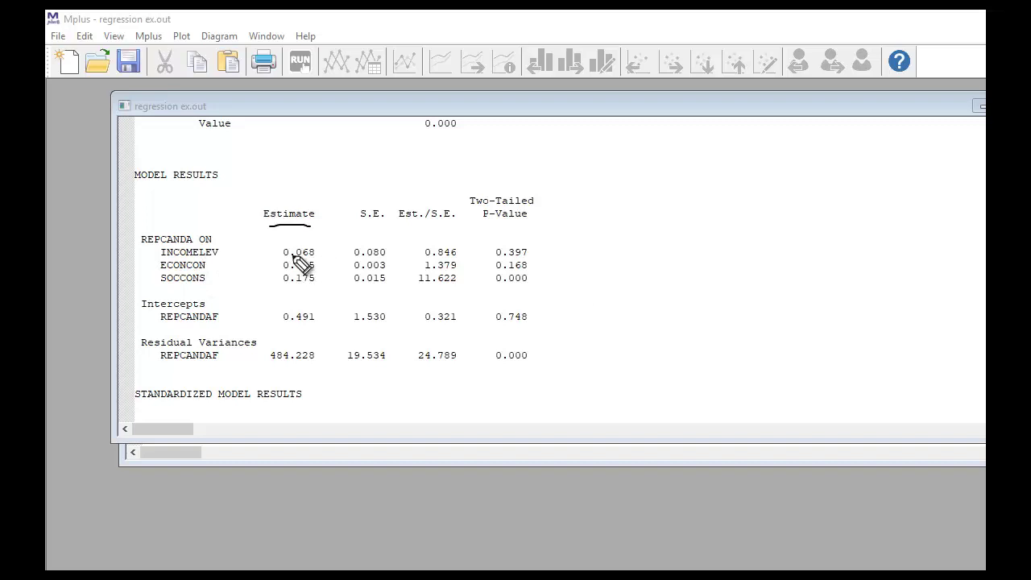
drag(323, 251, 321, 286)
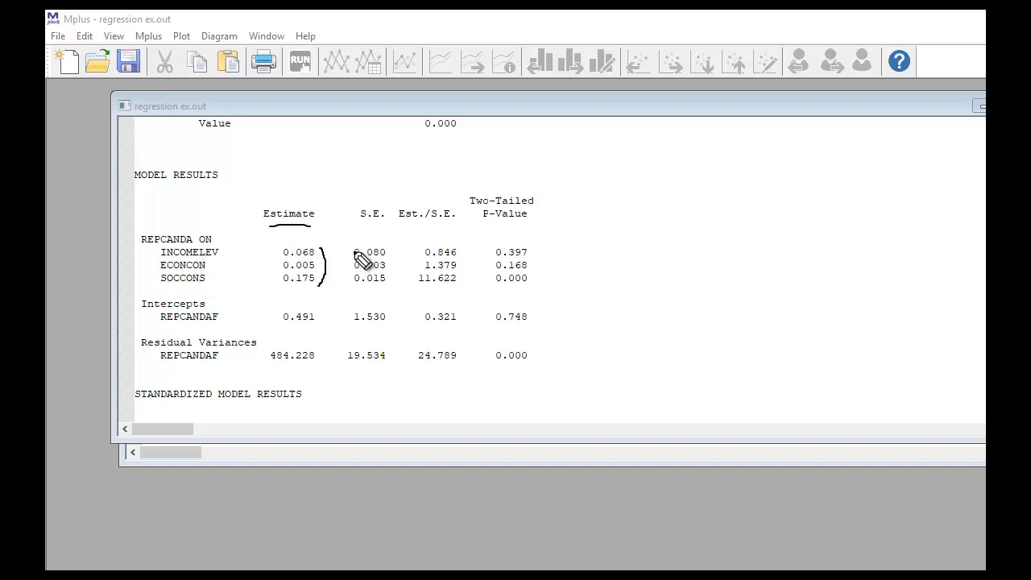
drag(391, 251, 389, 291)
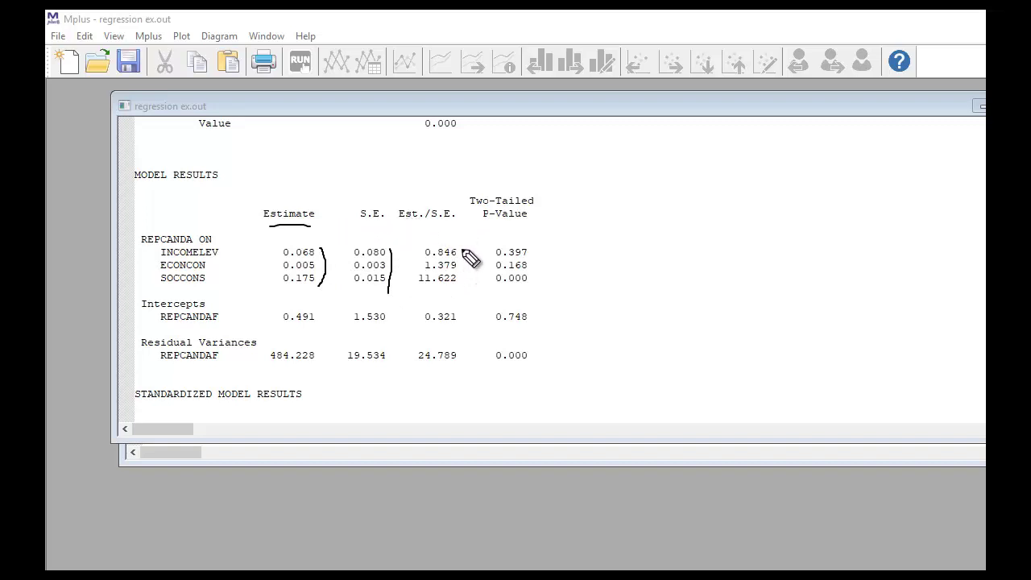
drag(462, 250, 456, 286)
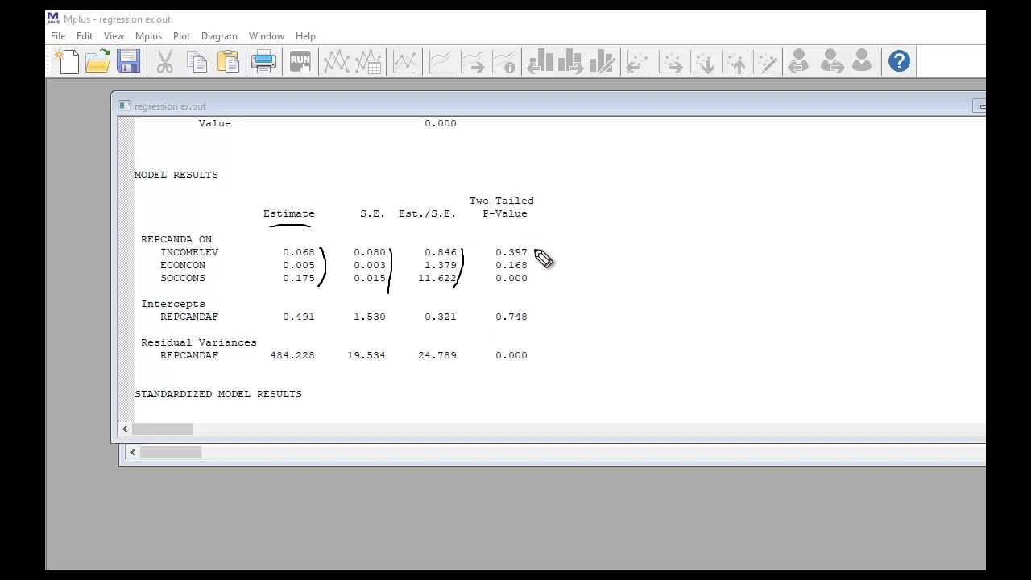
drag(535, 249, 537, 288)
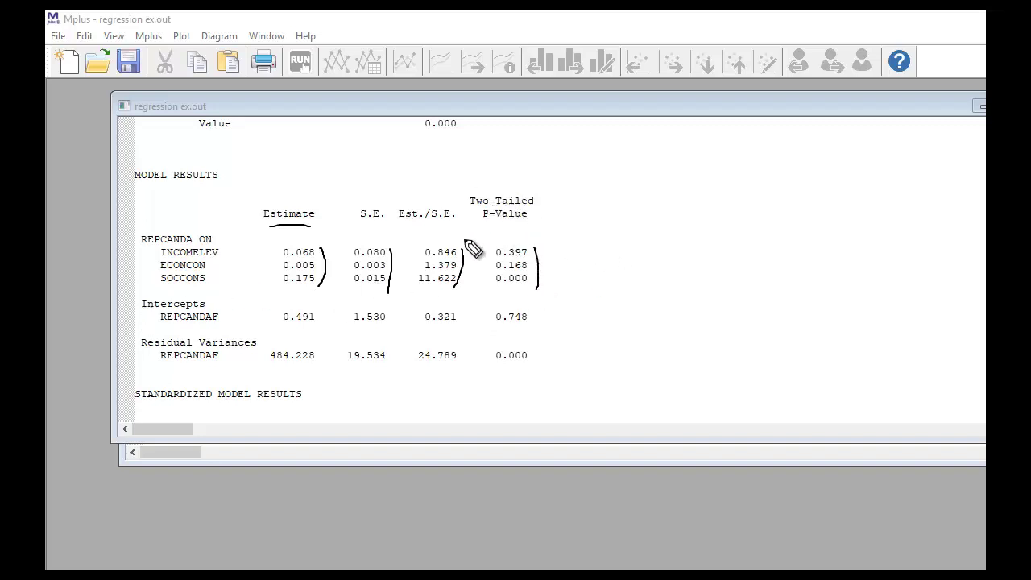
drag(169, 288, 211, 281)
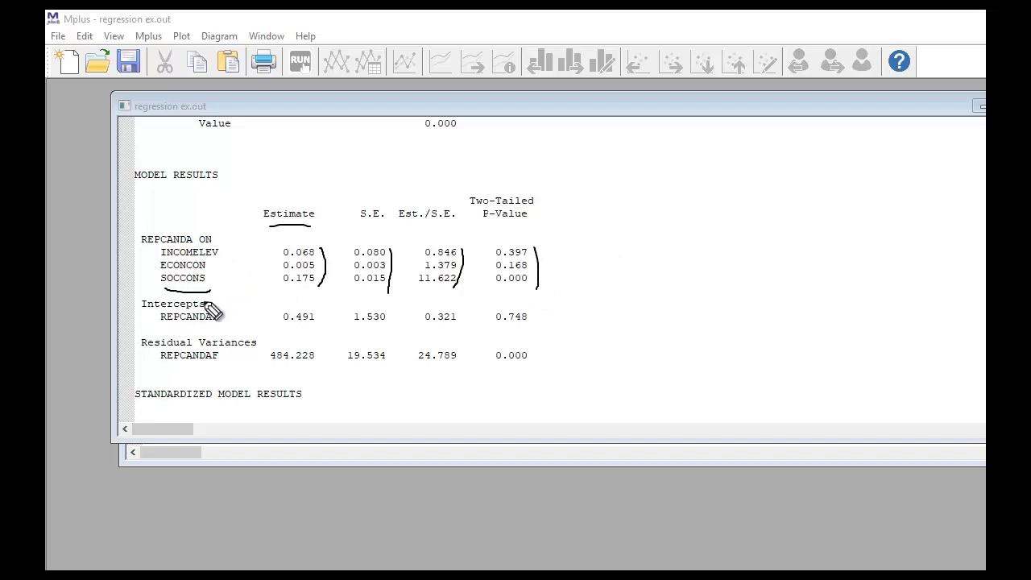
drag(284, 290, 303, 288)
key(e)
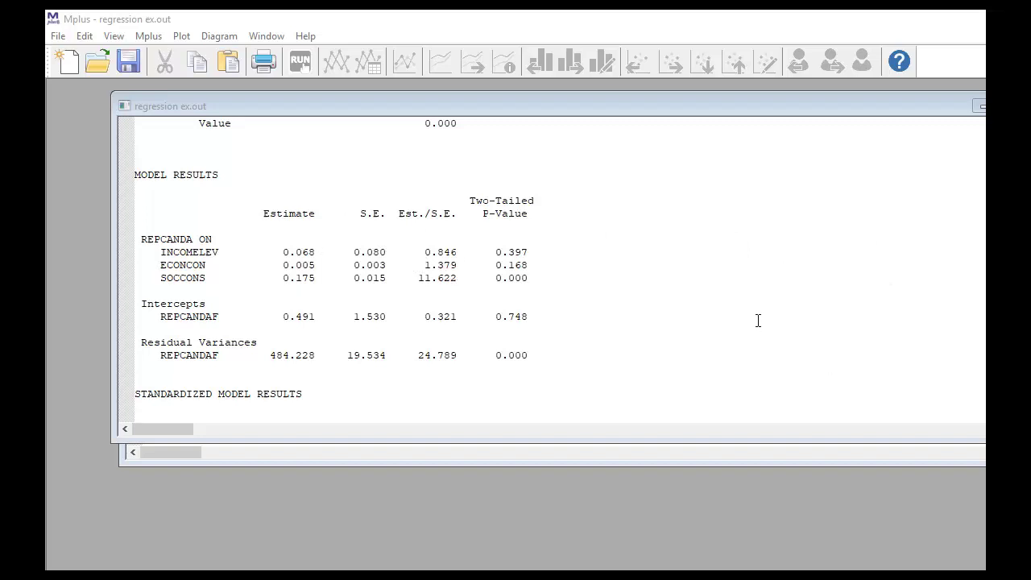
scroll(758, 320, down, 6)
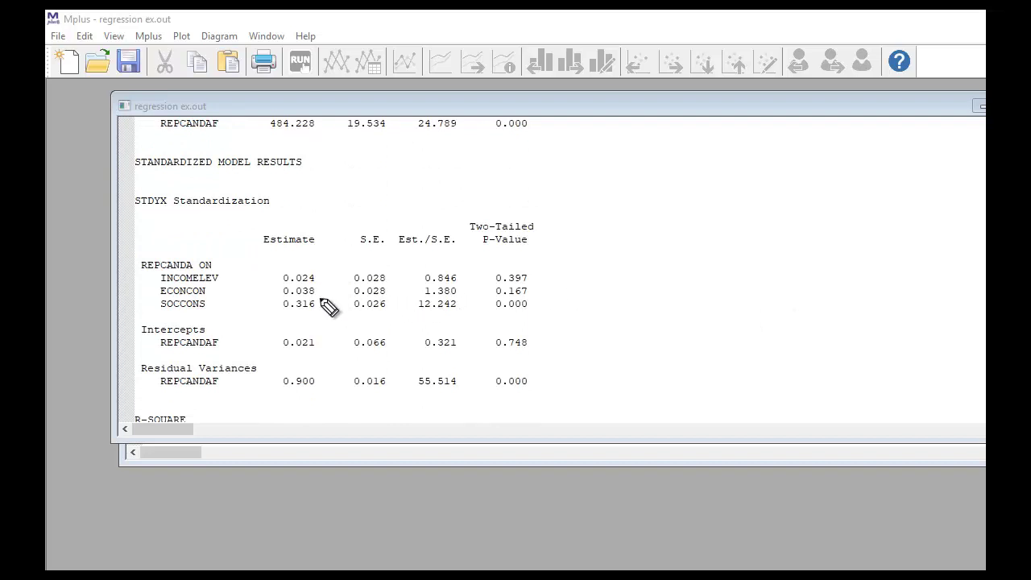
drag(277, 316, 325, 312)
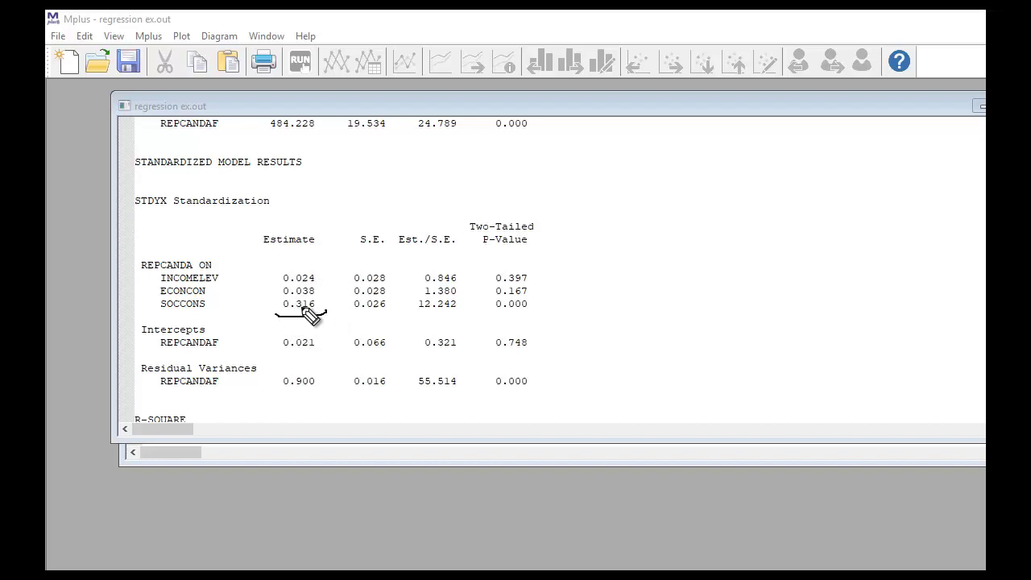
drag(177, 310, 230, 311)
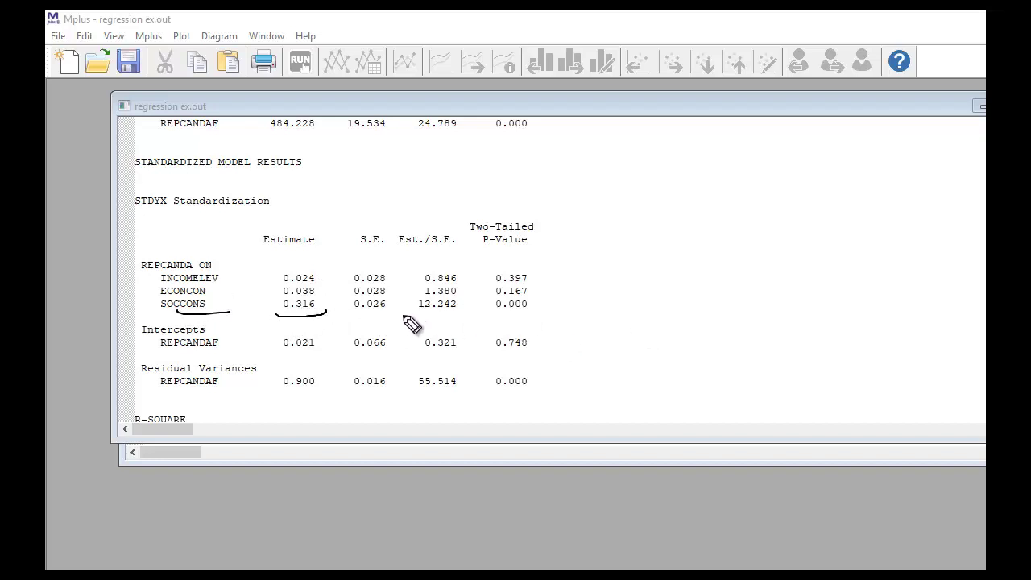
drag(374, 316, 513, 325)
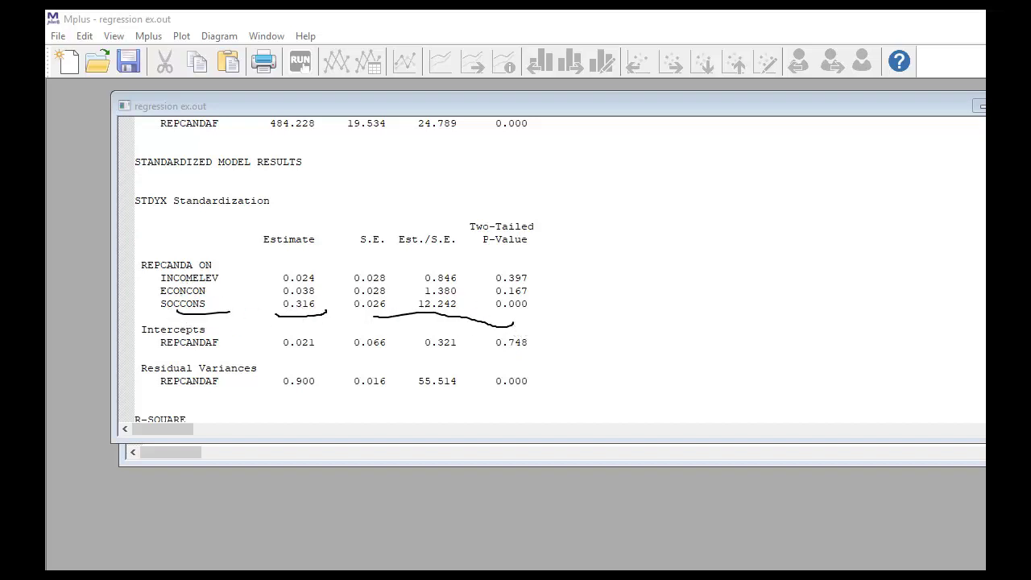
key(Escape)
scroll(828, 328, down, 3)
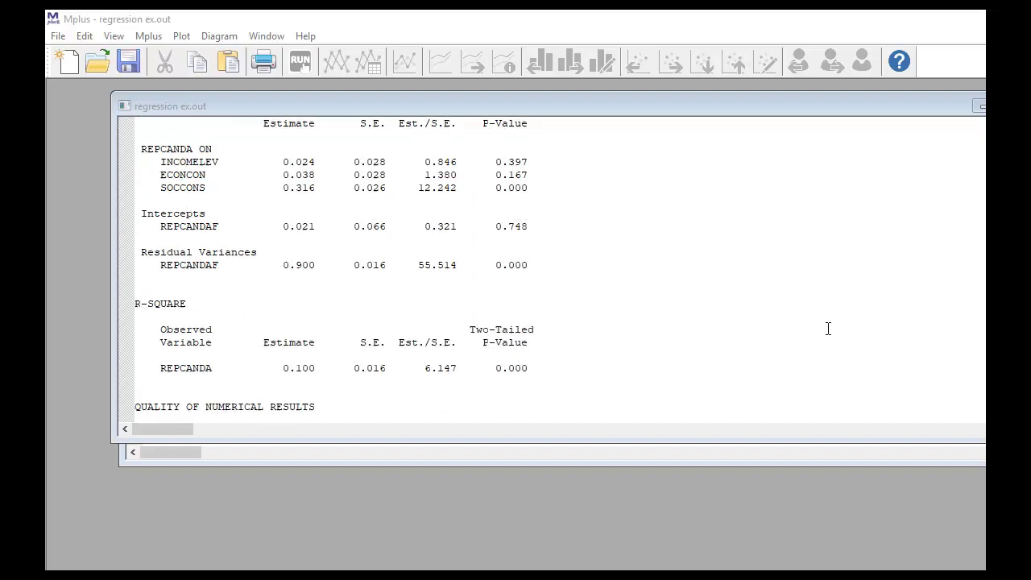
scroll(828, 329, down, 1)
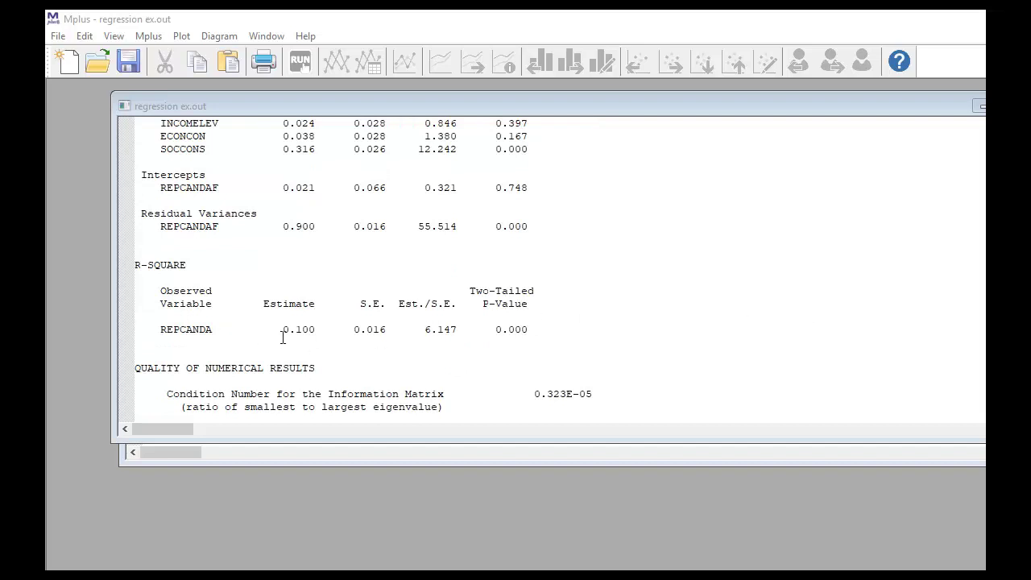
drag(278, 331, 315, 330)
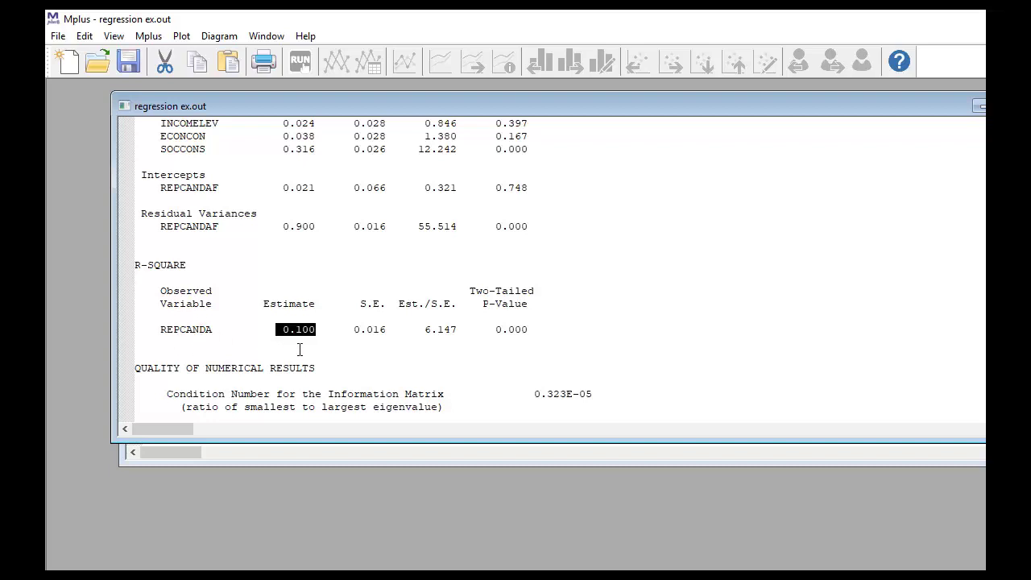
click(273, 343)
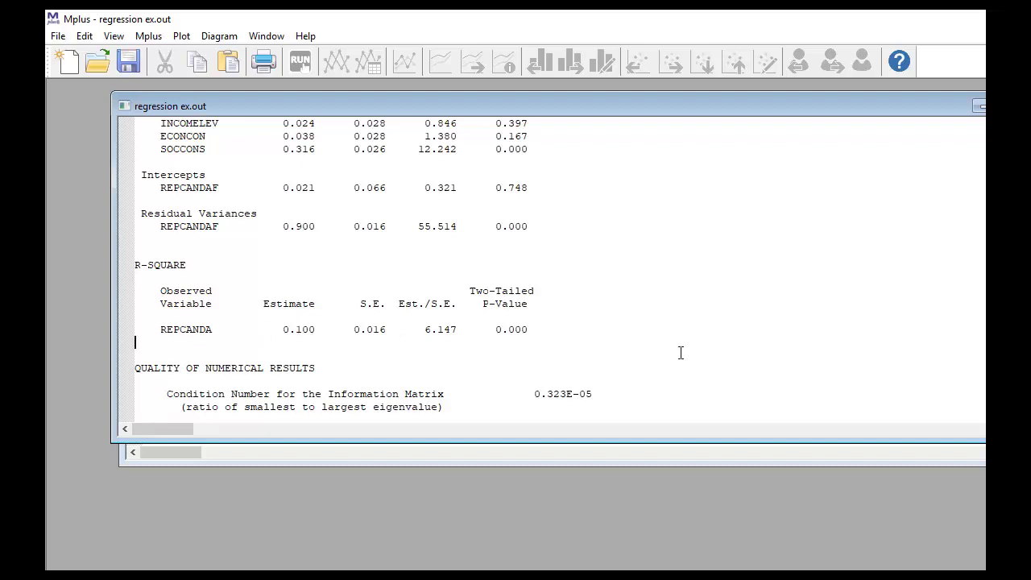
Step: Display the path diagram with repcandaf shifted right, showing STDYX estimates soccons .316, econcon .038, incomelev .024
click(227, 36)
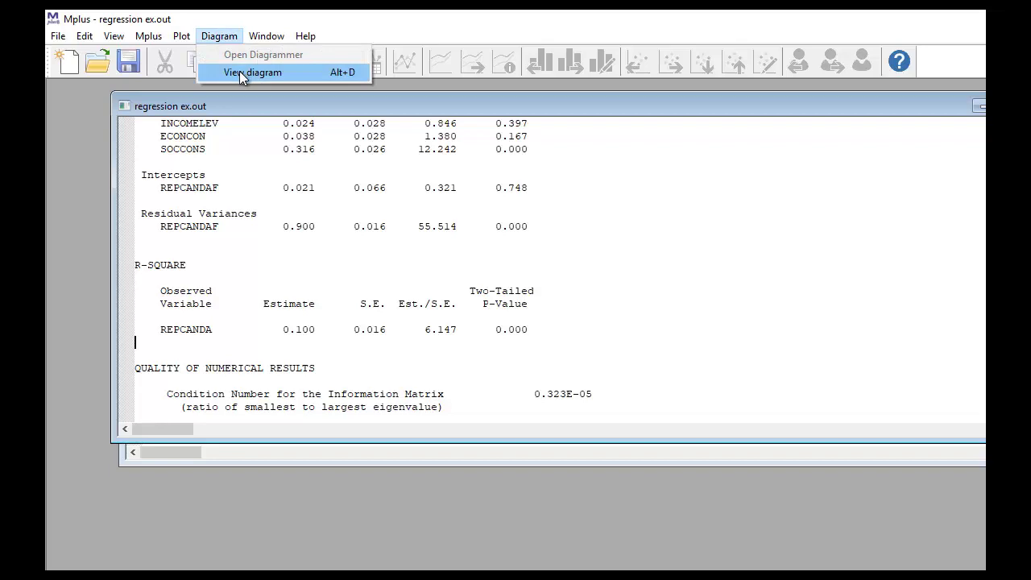
click(240, 73)
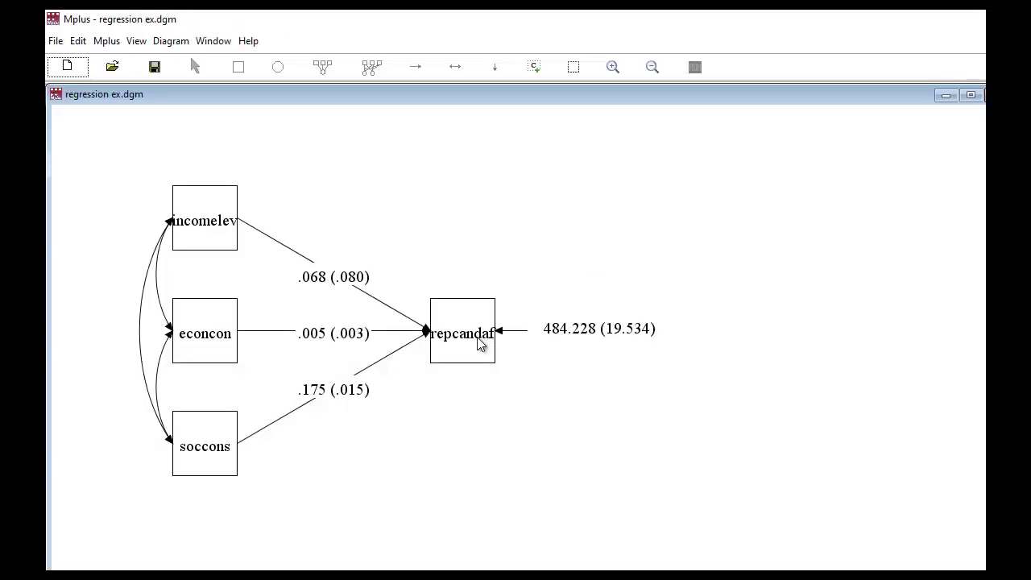
click(509, 345)
drag(509, 345, 632, 339)
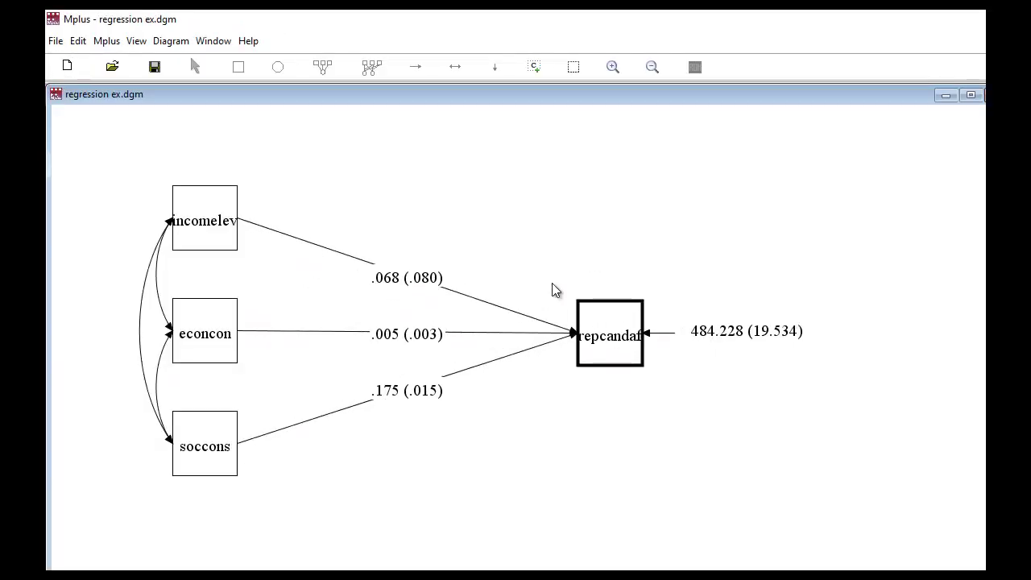
click(139, 42)
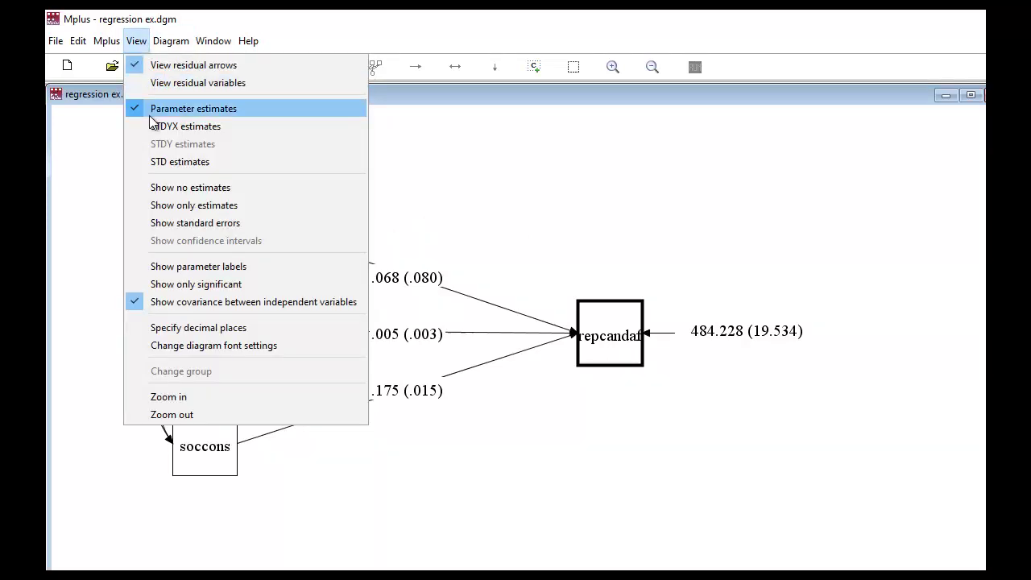
click(190, 129)
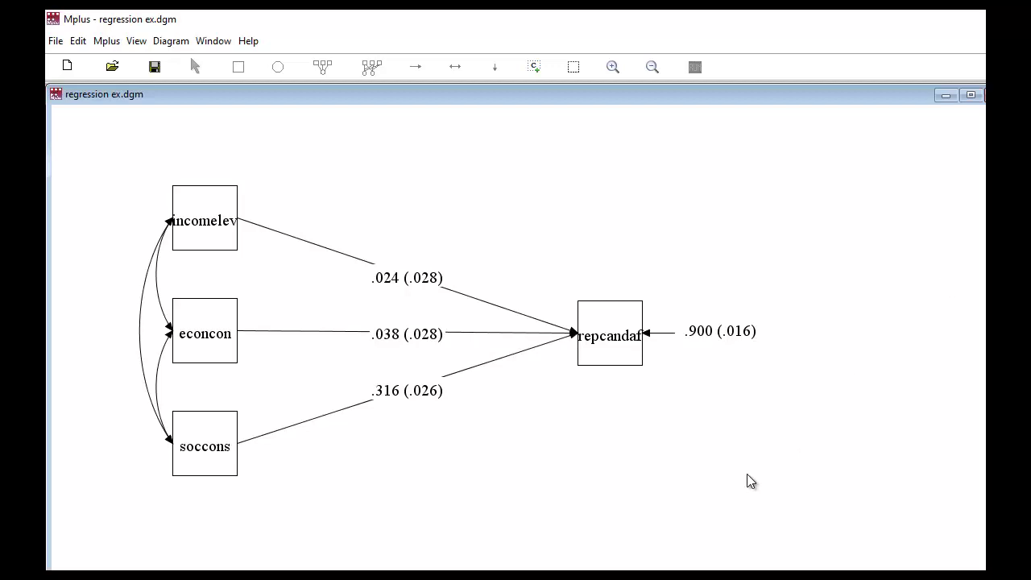
Step: Overwrite anes subset nmv1.dat with the SPSS survey data saved as Fixed ASCII (*.dat)
mouse_move(540, 576)
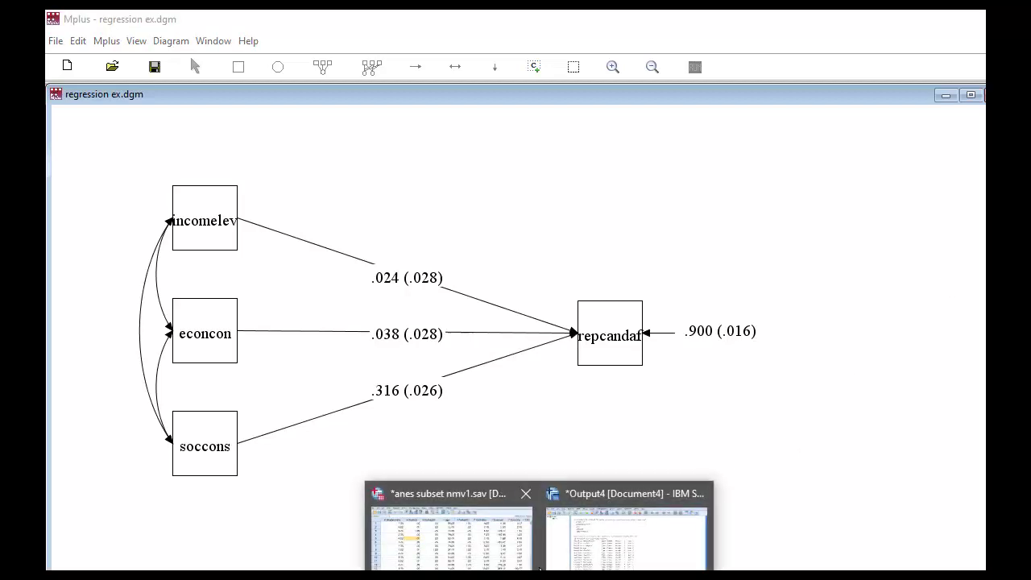
click(457, 493)
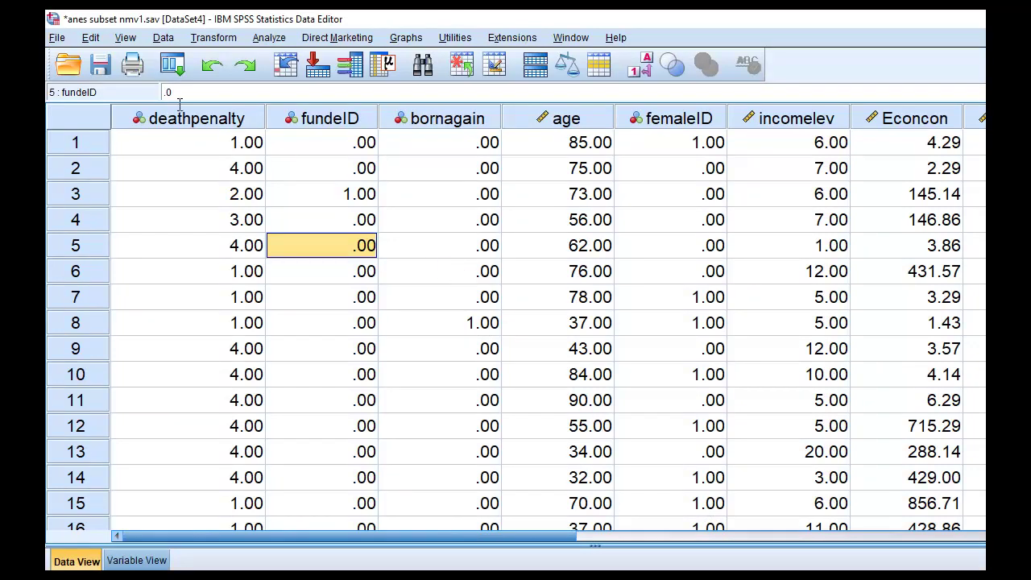
click(57, 38)
click(91, 155)
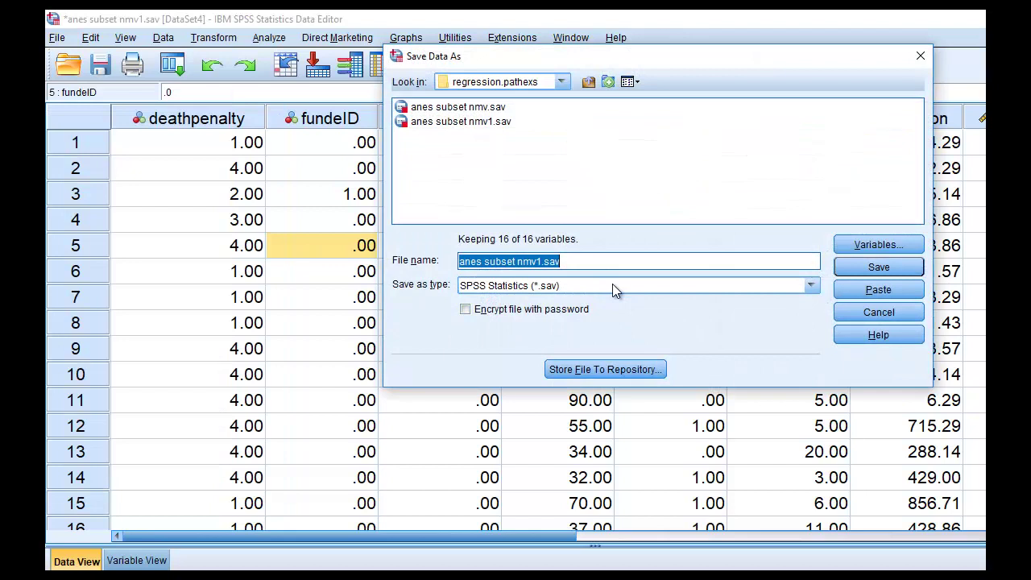
click(612, 286)
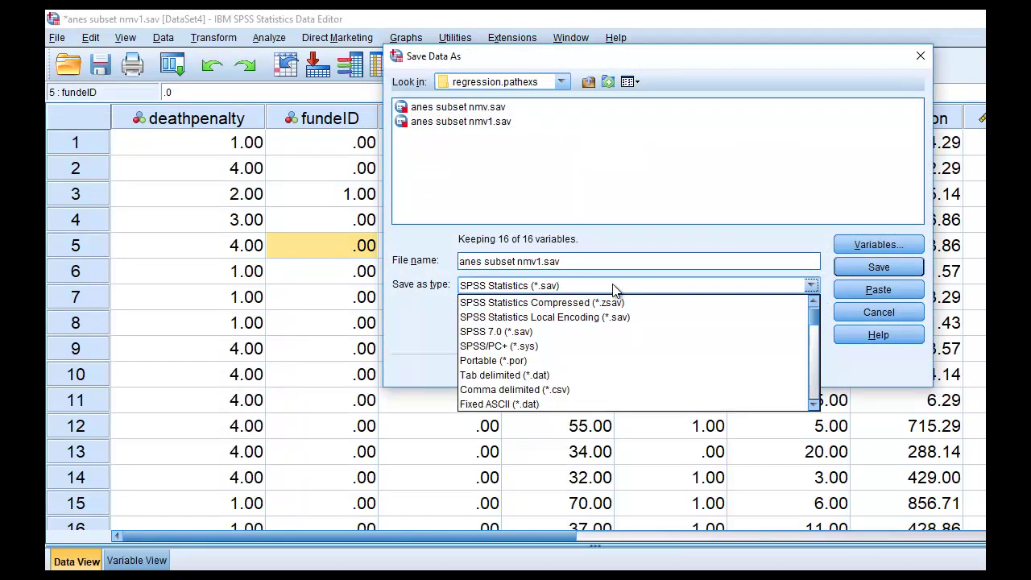
click(505, 404)
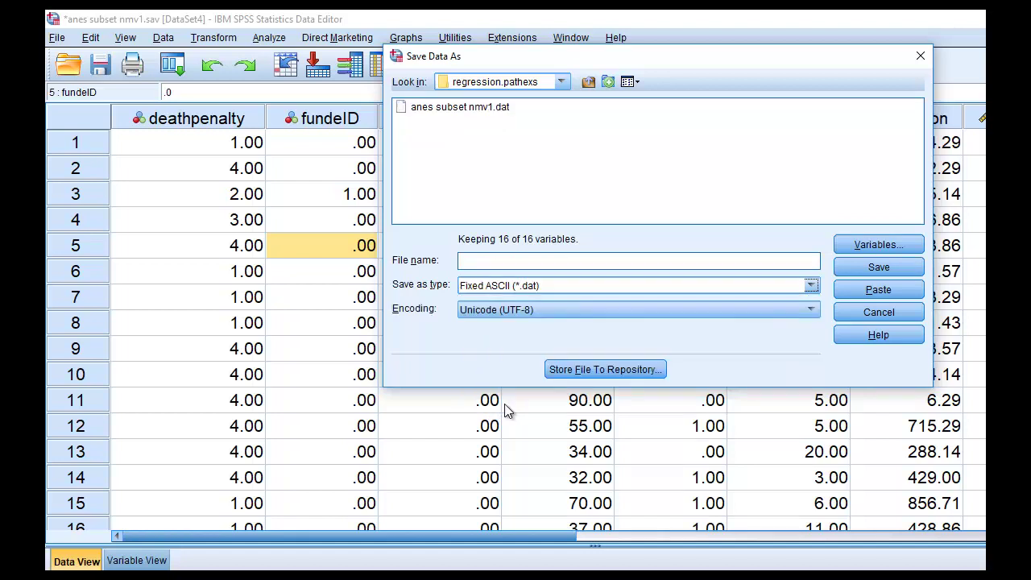
click(460, 109)
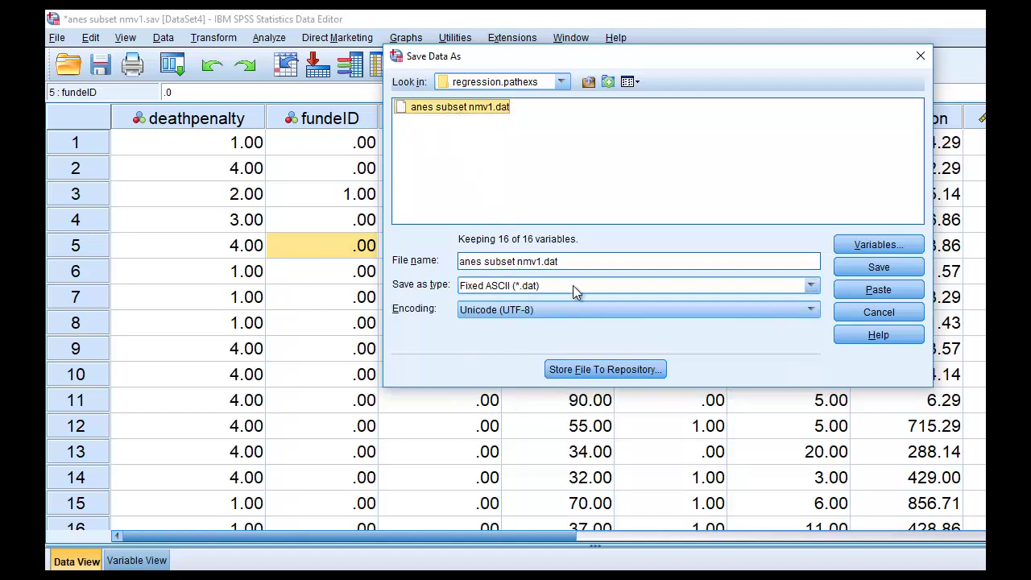
click(888, 268)
click(639, 250)
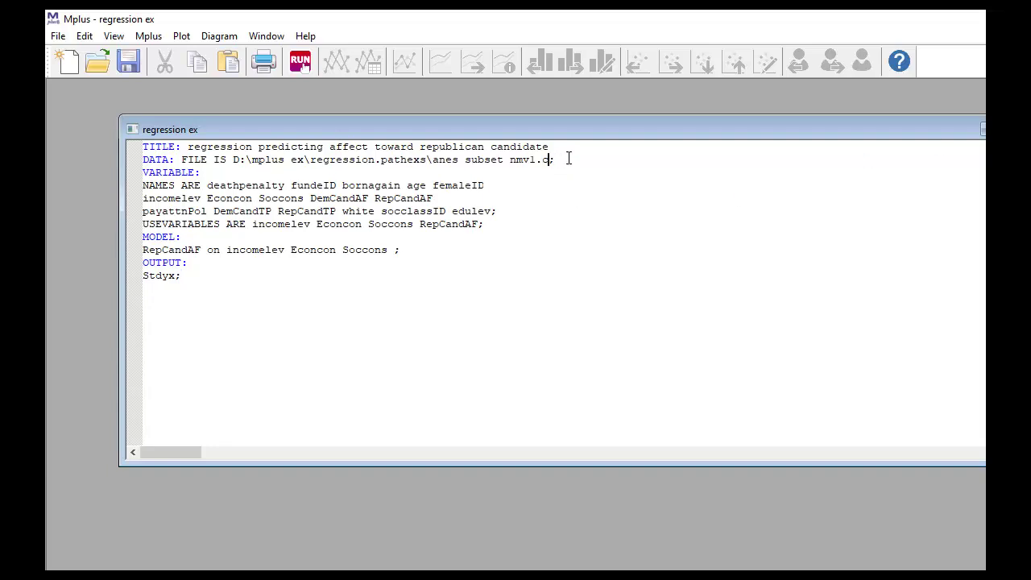
Step: Finish the DATA FILE path as anes subset nmv1.dat, then save regression ex and rerun it
text(dat)
drag(433, 160, 566, 172)
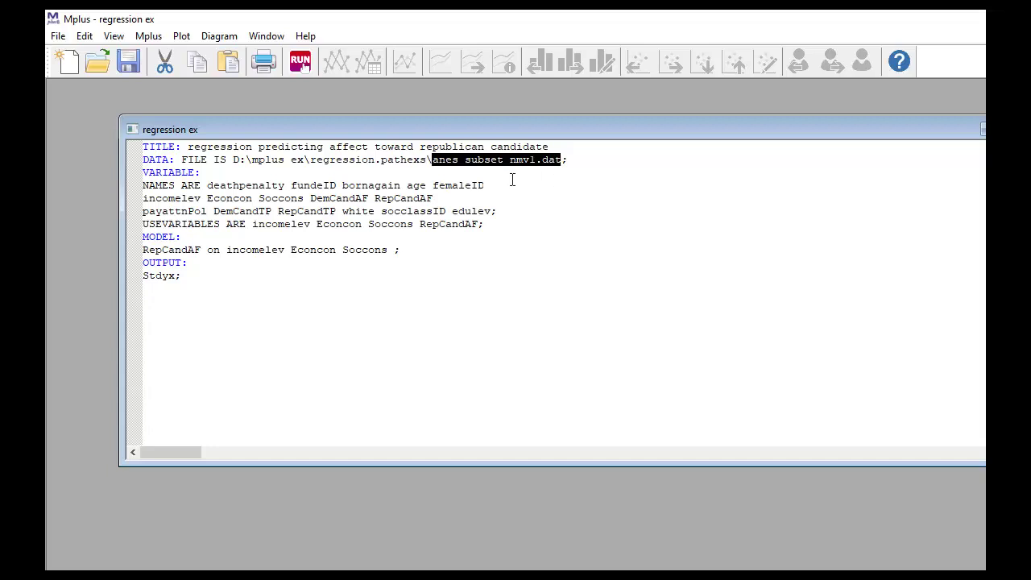
click(603, 238)
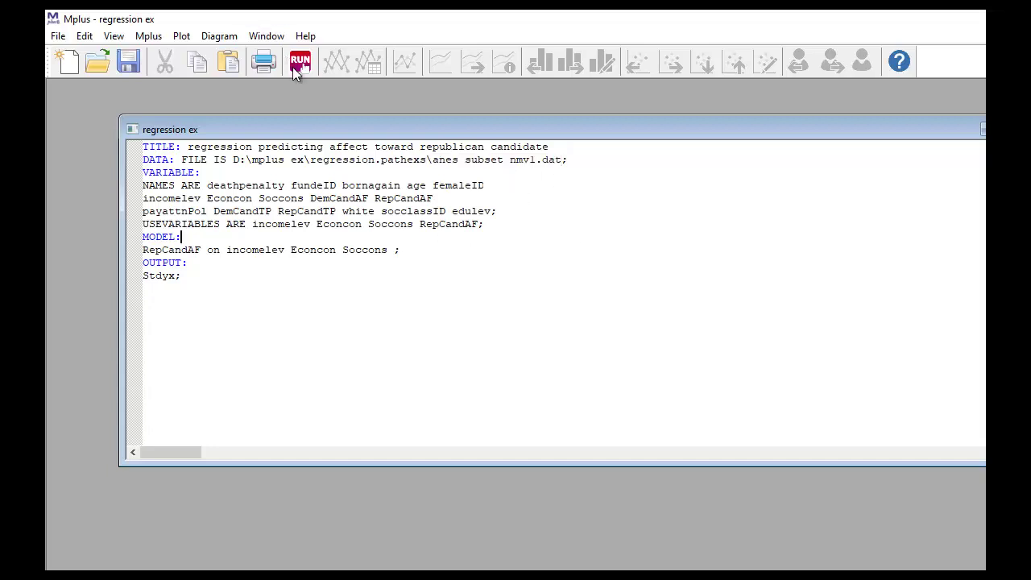
click(300, 63)
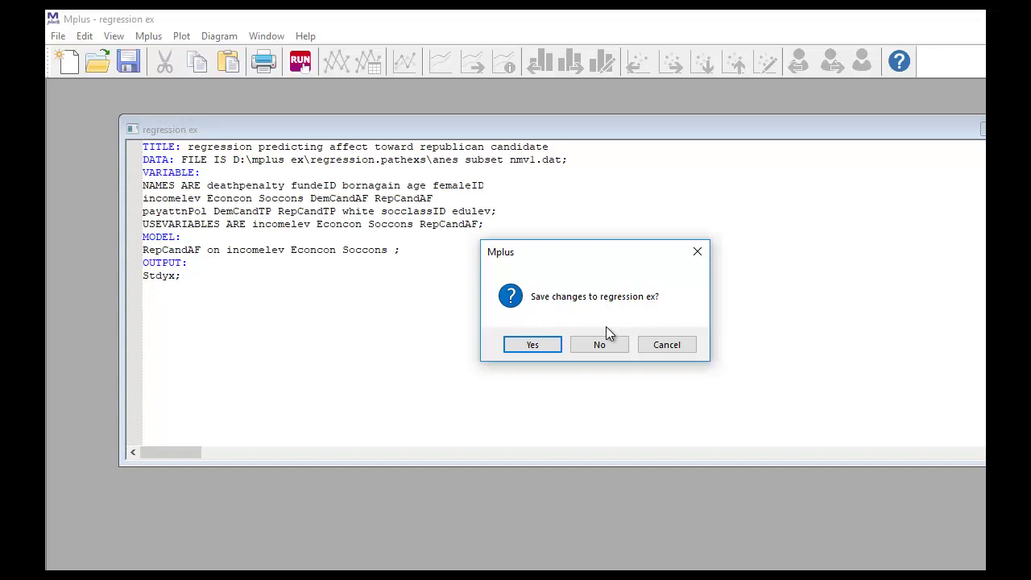
click(535, 346)
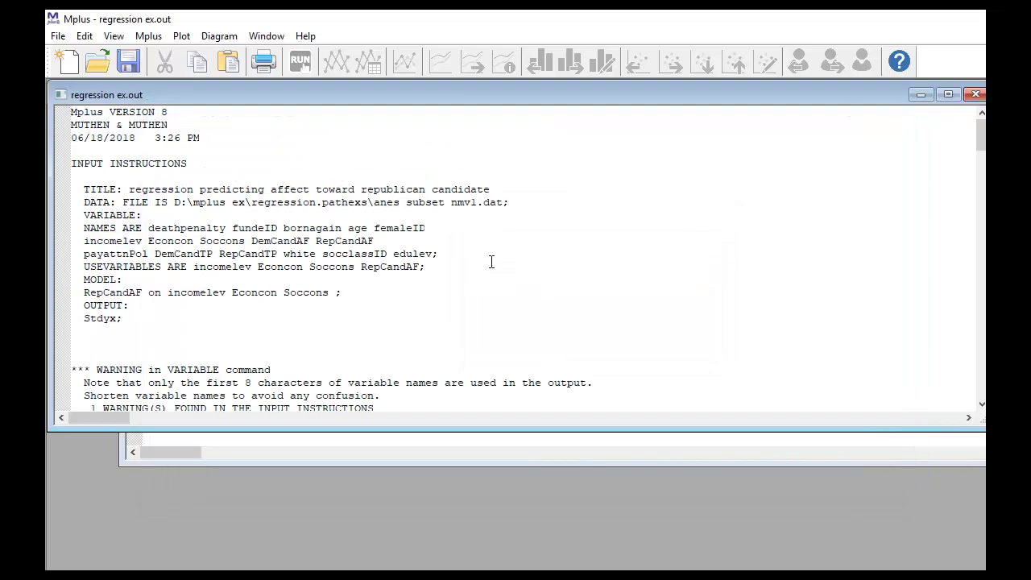
scroll(491, 262, down, 7)
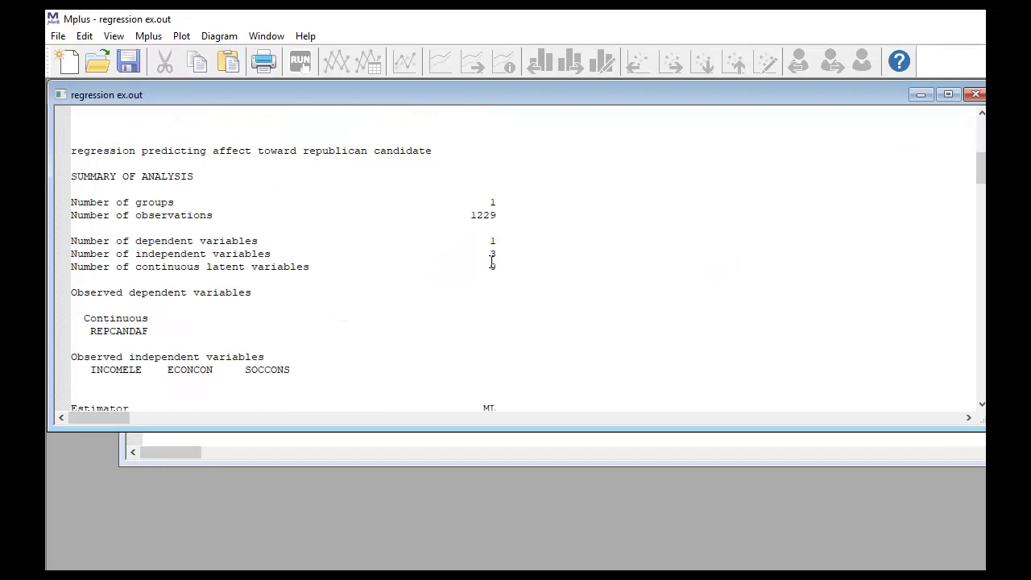
scroll(488, 252, down, 12)
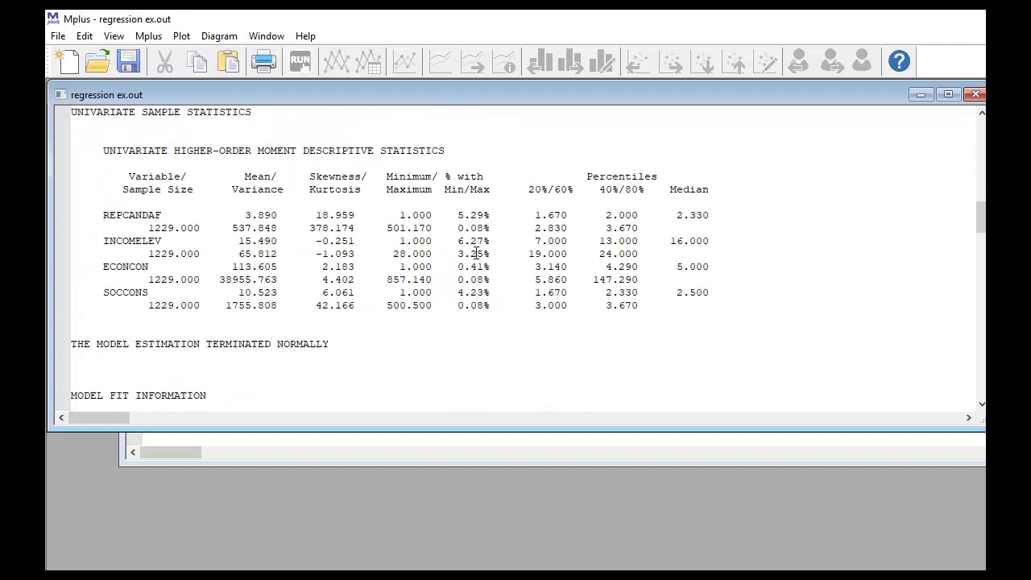
scroll(475, 253, down, 20)
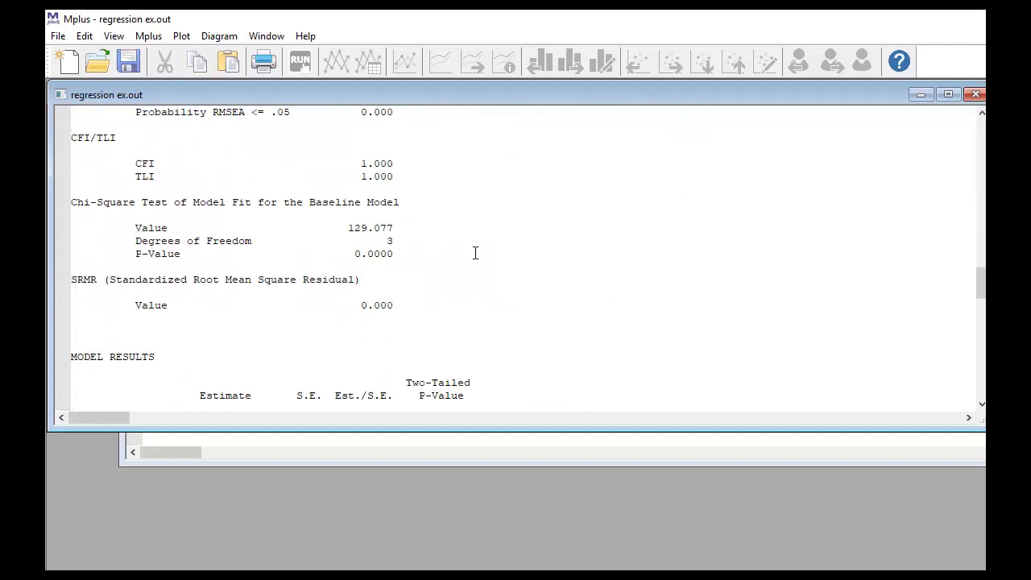
scroll(473, 255, down, 4)
scroll(463, 256, down, 4)
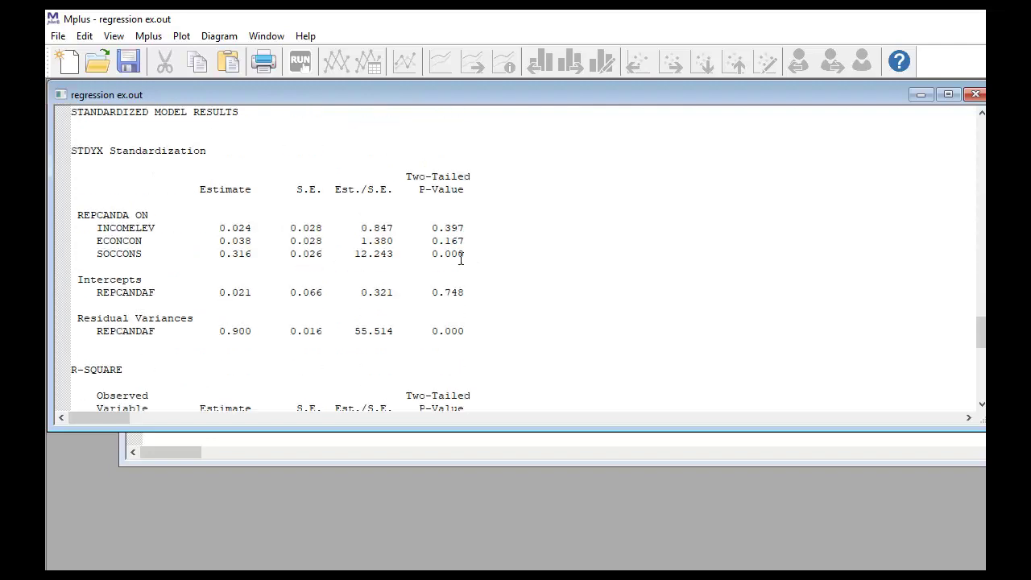
scroll(461, 257, up, 20)
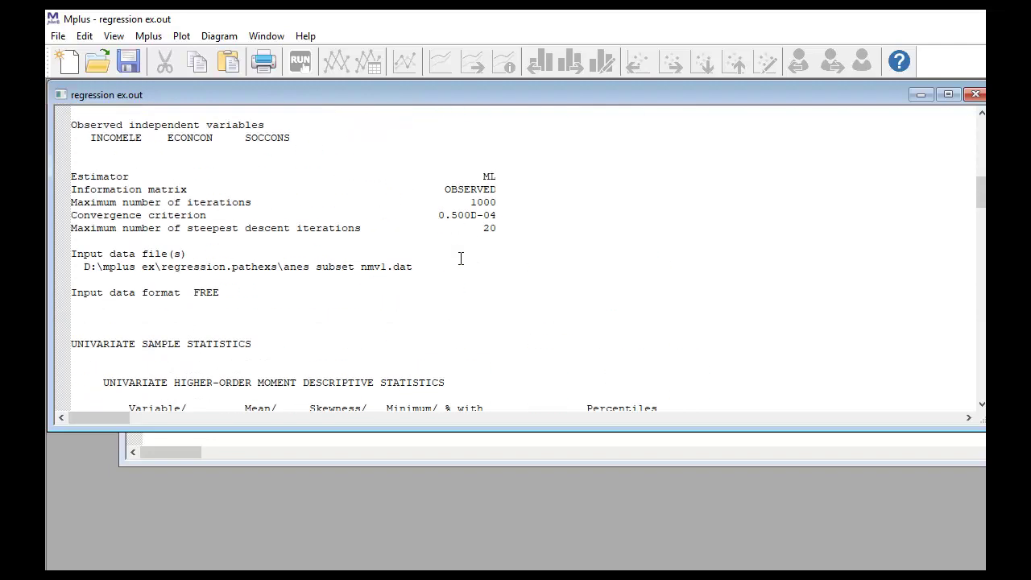